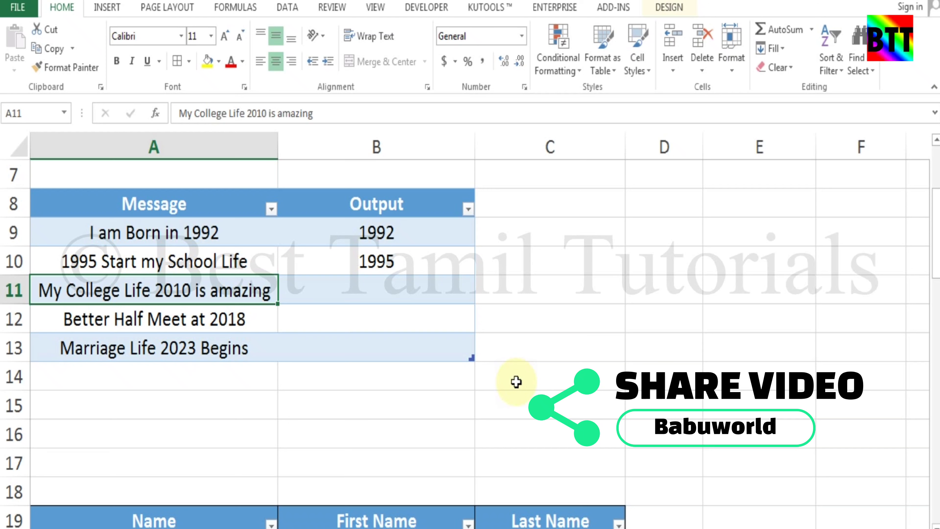
Clear the output in B10 and try to Flash Fill the Output column from the single example in B9.
key(Up)
key(Up)
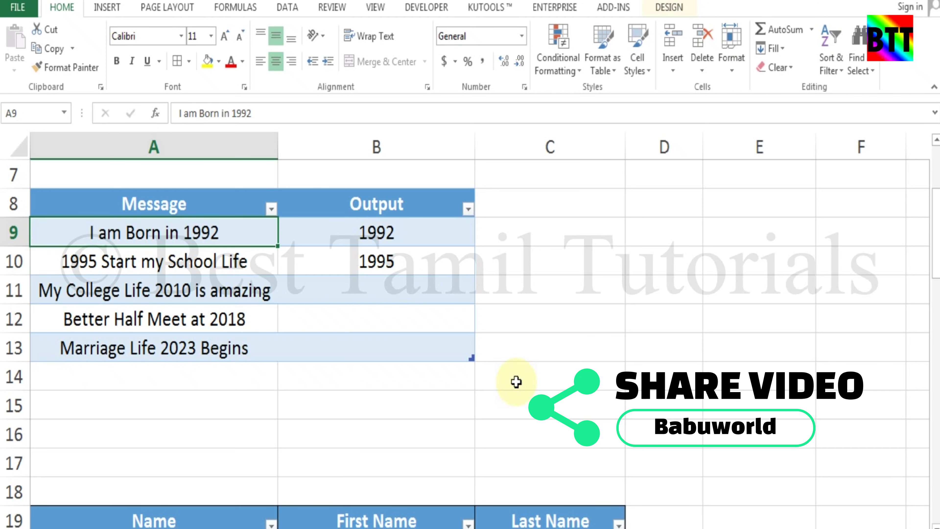
key(Down)
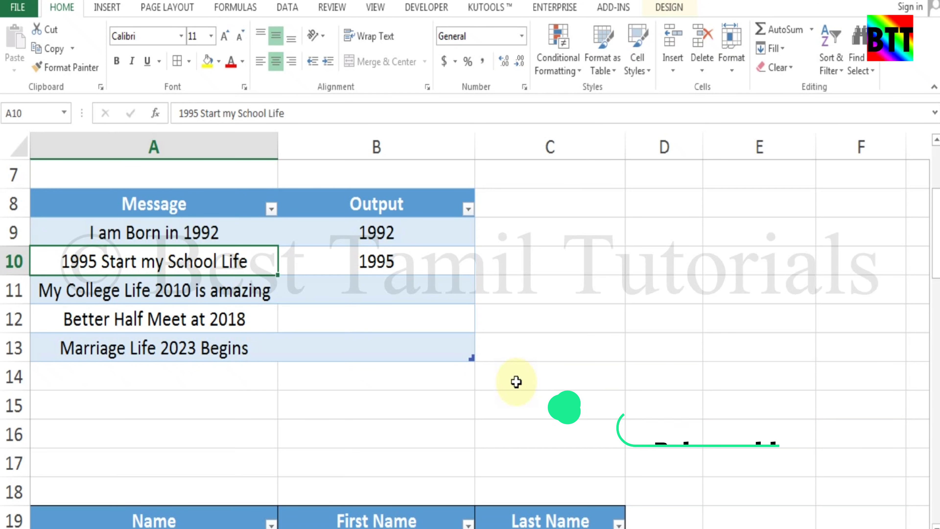
key(Up)
key(Right)
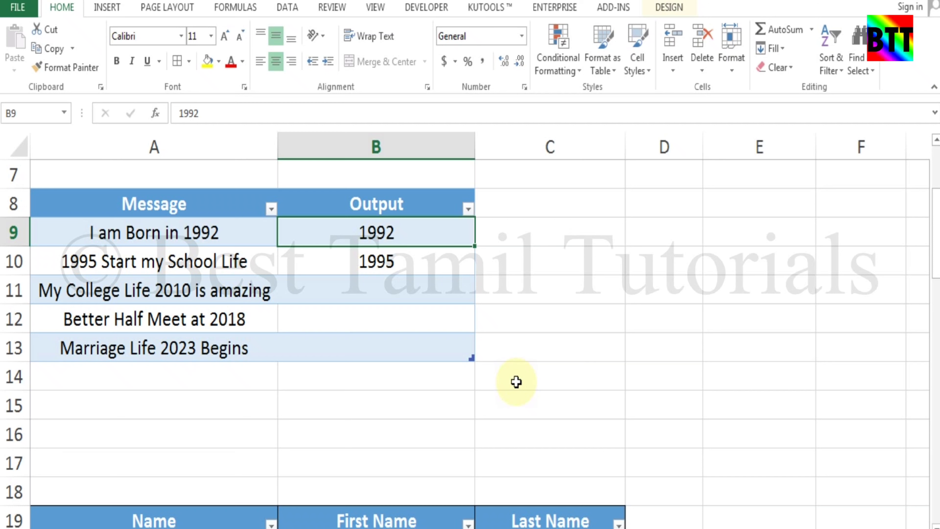
key(Down)
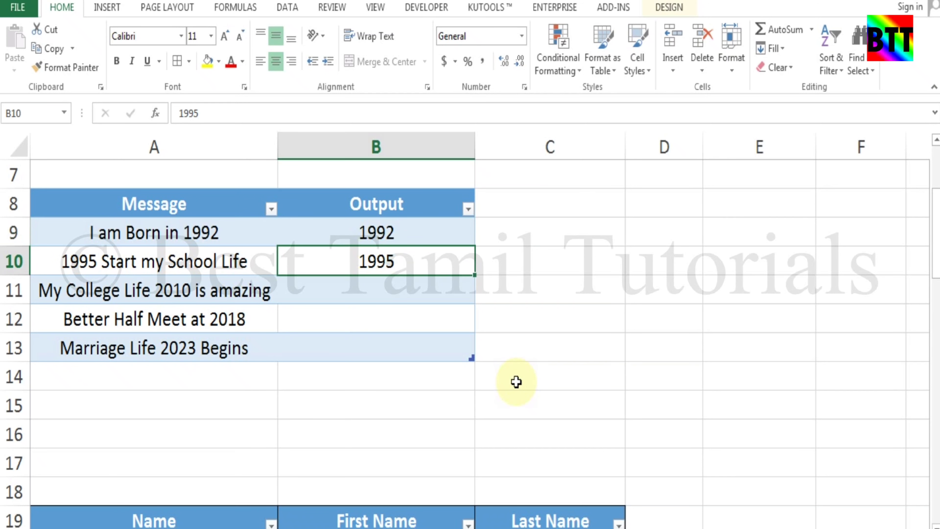
key(Up)
key(Down)
key(Delete)
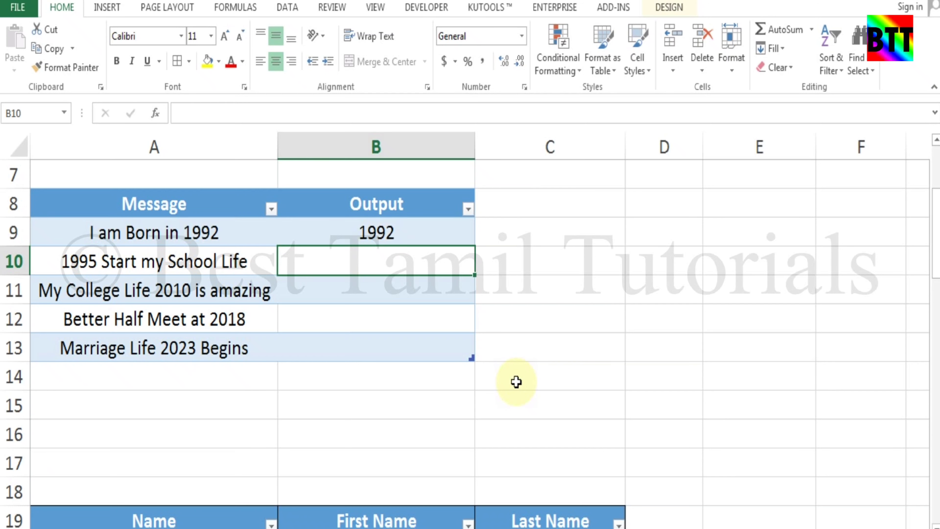
key(ctrl+e)
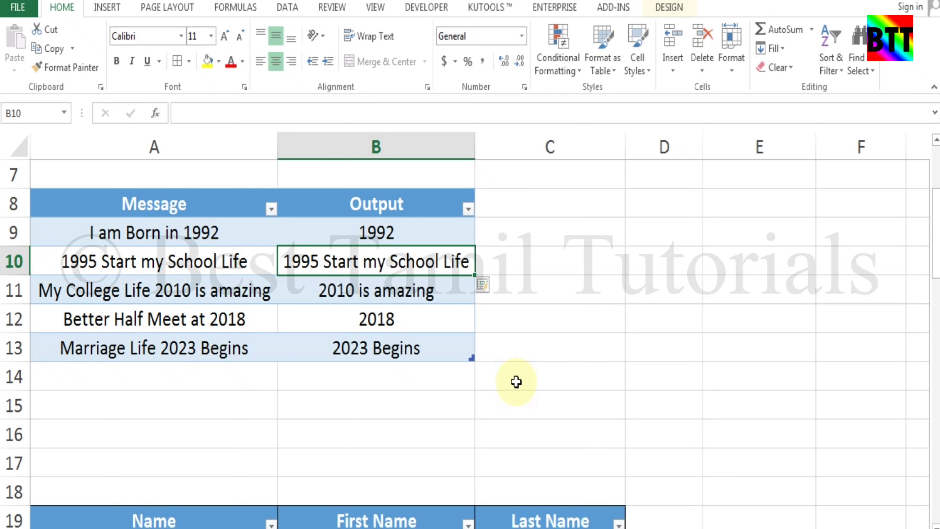
Clear the filled outputs in B10:B13.
key(shift+Down)
key(shift+Down)
key(shift+Down)
key(Delete)
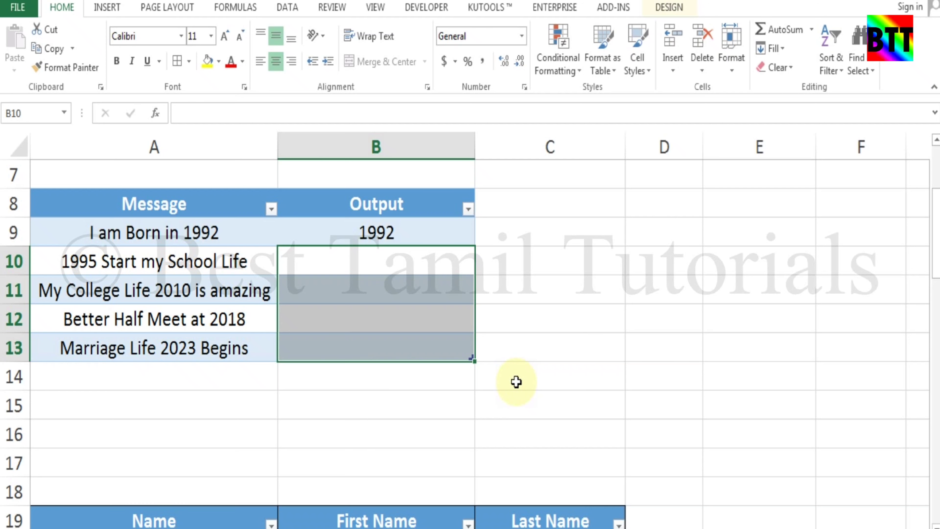
Enter 1995 in B10 as a second example and Flash Fill the remaining years of the Output column from B11.
key(shift+Up)
key(shift+Up)
key(shift+Up)
text(10)
key(BackSpace)
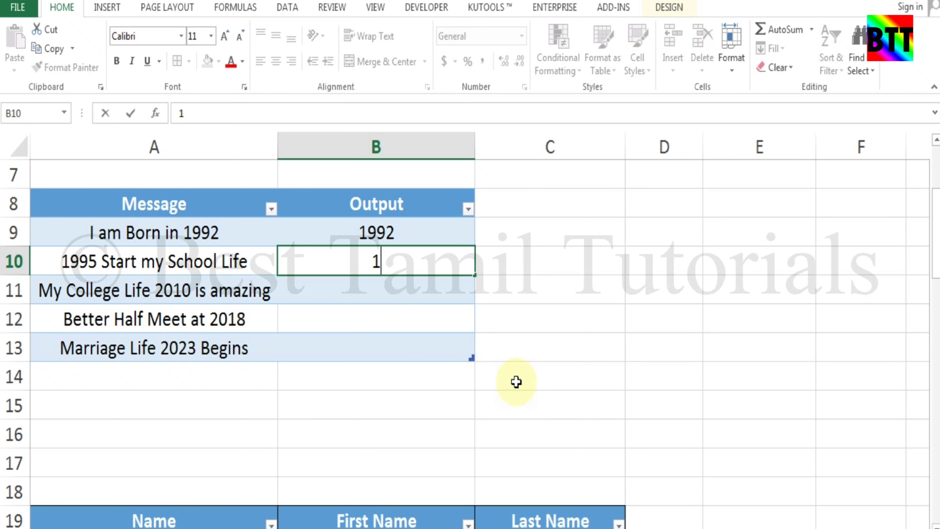
text(995)
key(Return)
key(Up)
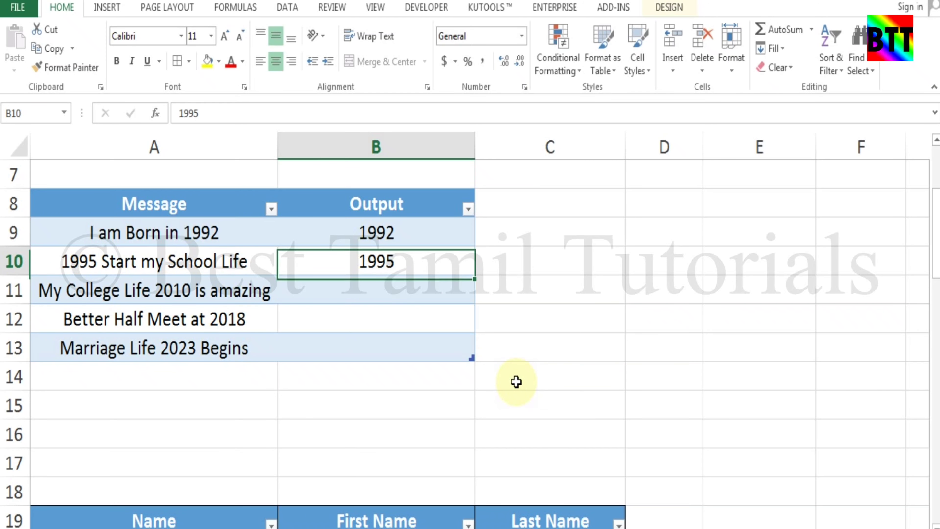
key(Down)
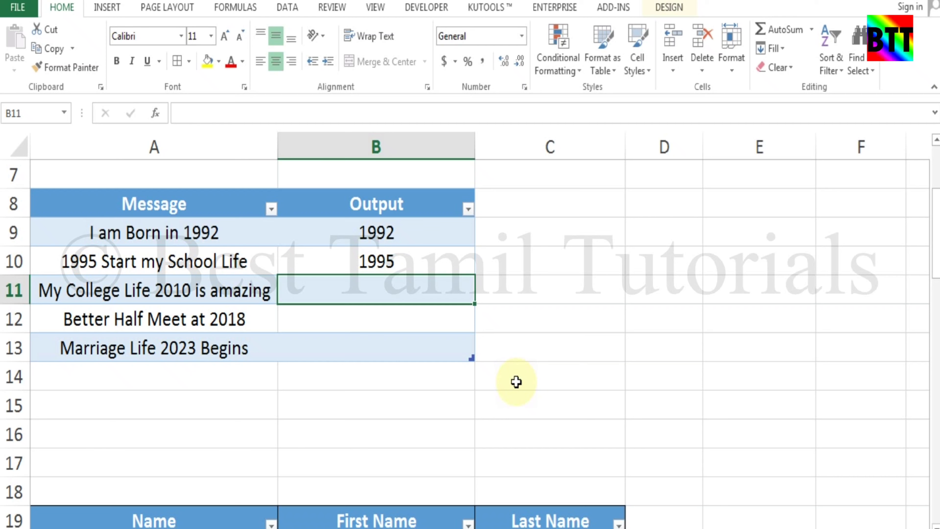
key(ctrl+e)
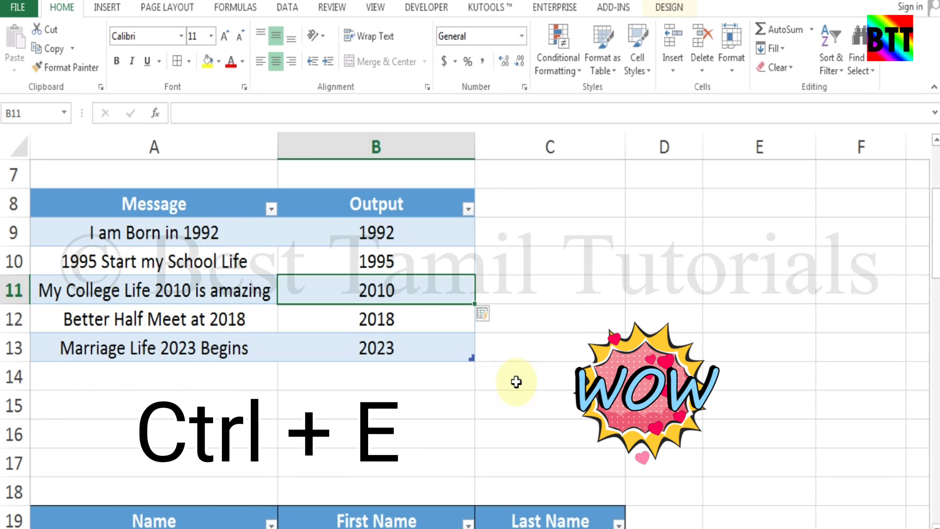
Compare the messages in column A with the extracted years in the Output column for rows 9 to 13.
key(Left)
key(Up)
key(Up)
key(Down)
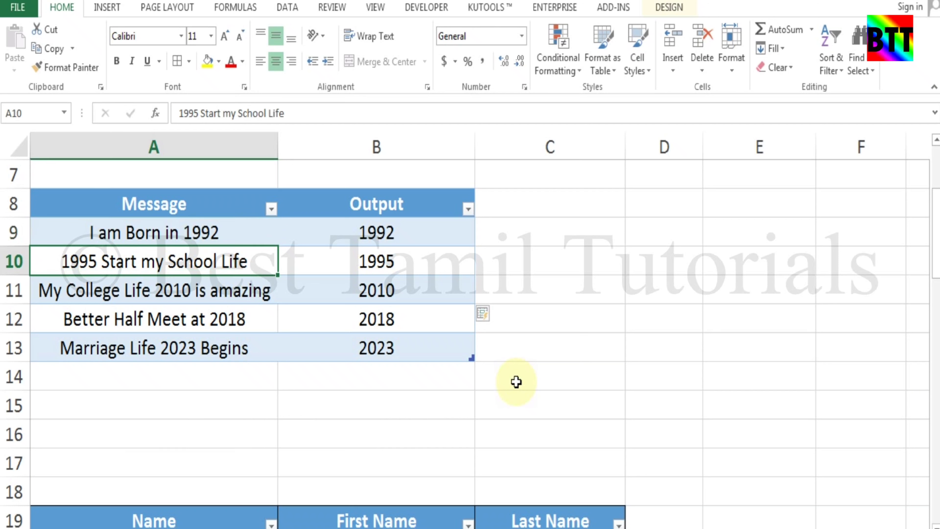
key(Down)
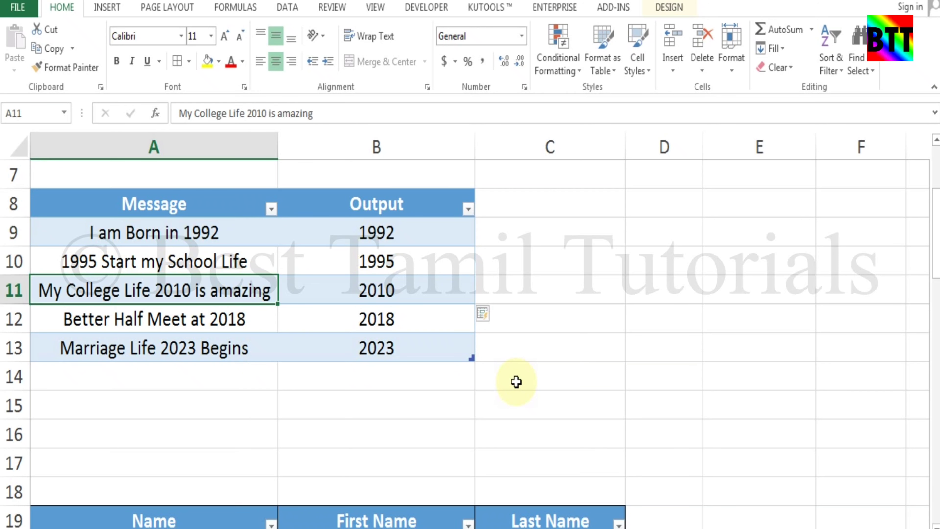
key(Right)
key(Down)
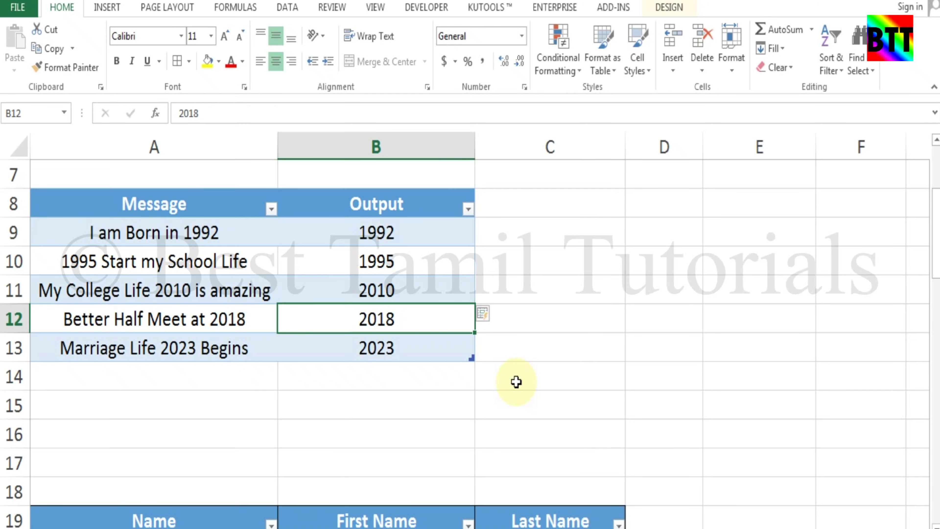
key(Down)
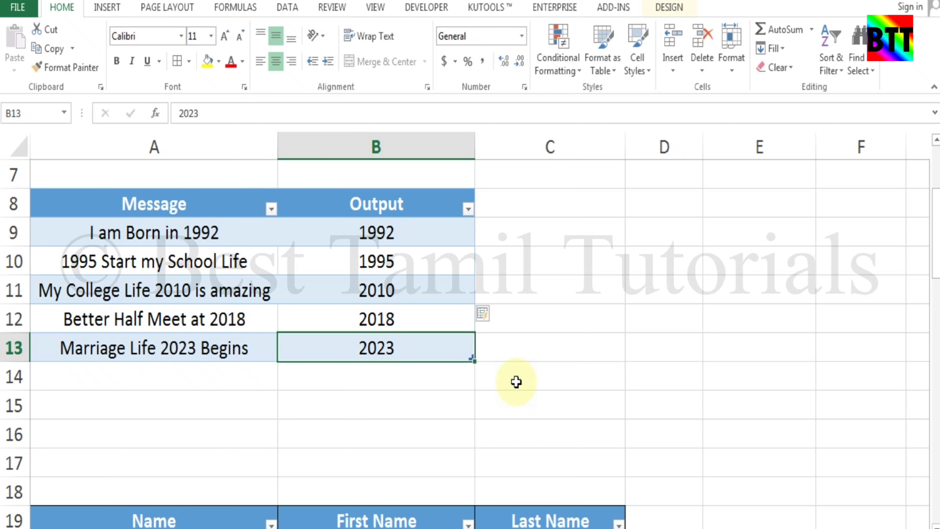
key(Up)
key(Up)
key(Up)
key(Up)
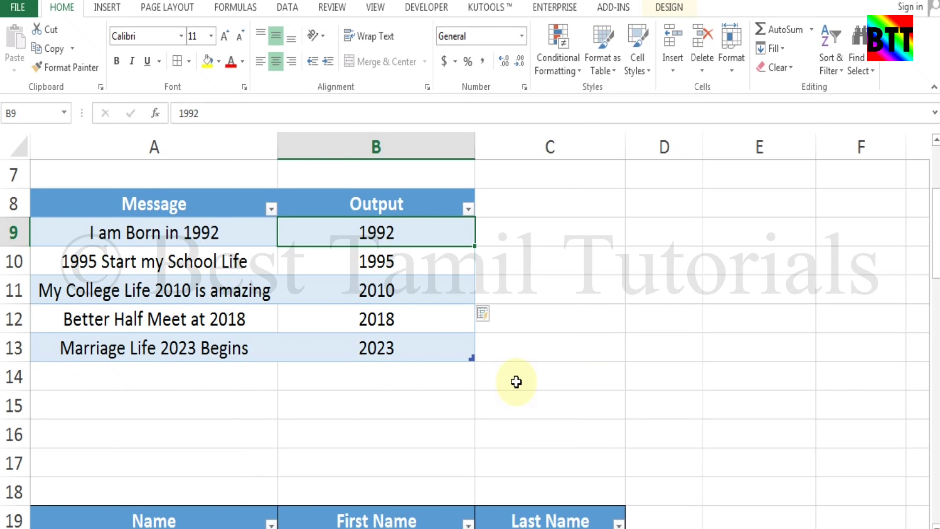
key(Left)
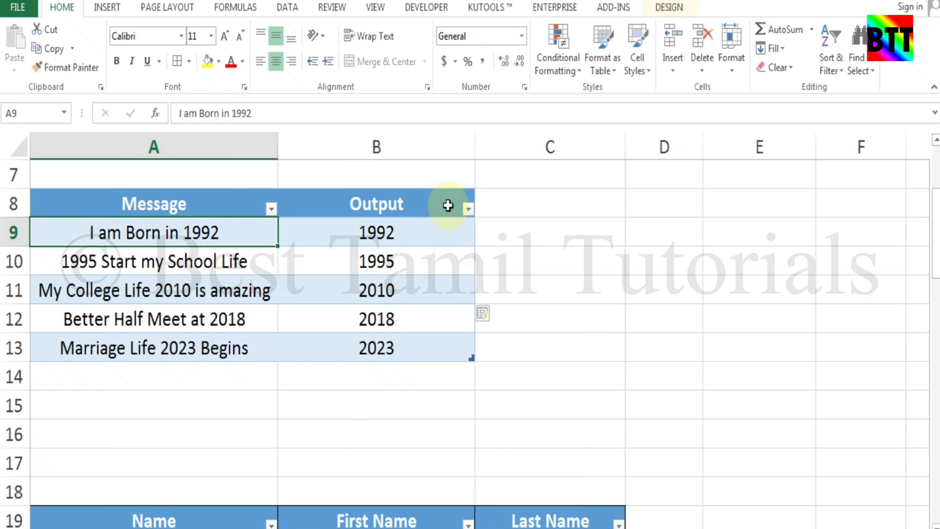
click(552, 300)
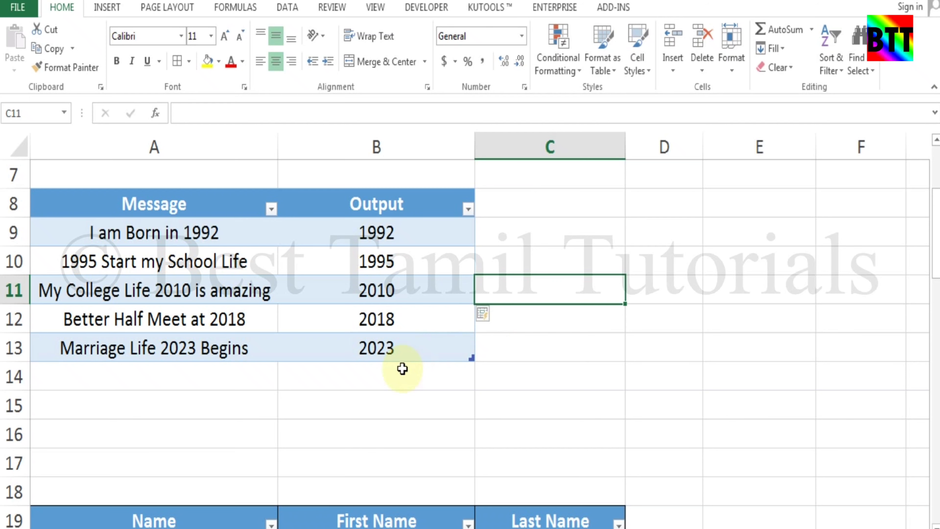
Enter the first name from A20 in B20 and the last name in C20 as examples for splitting the names.
scroll(402, 369, down, 3)
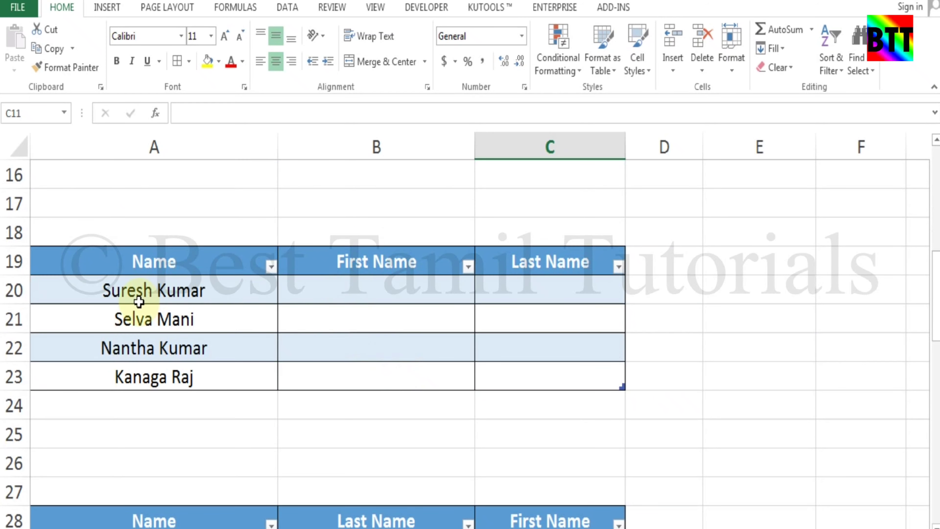
click(370, 282)
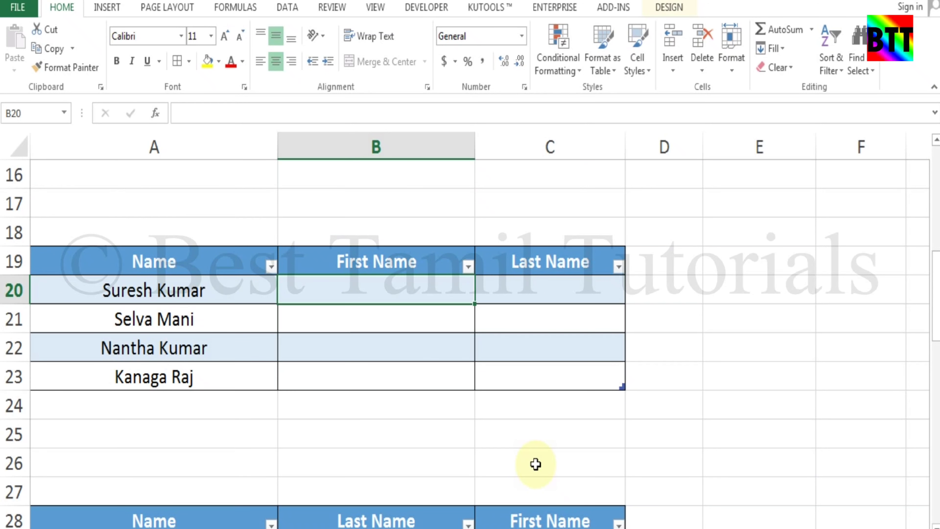
text(Suresh)
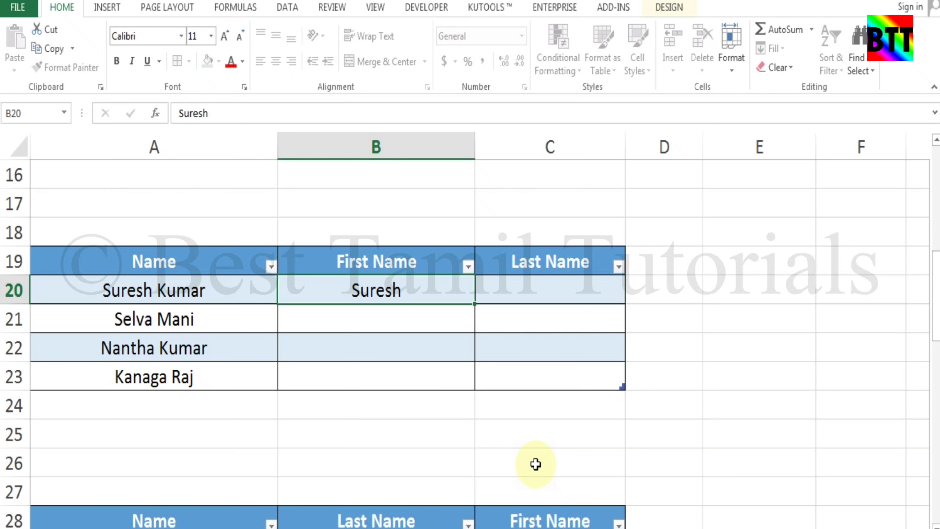
key(Tab)
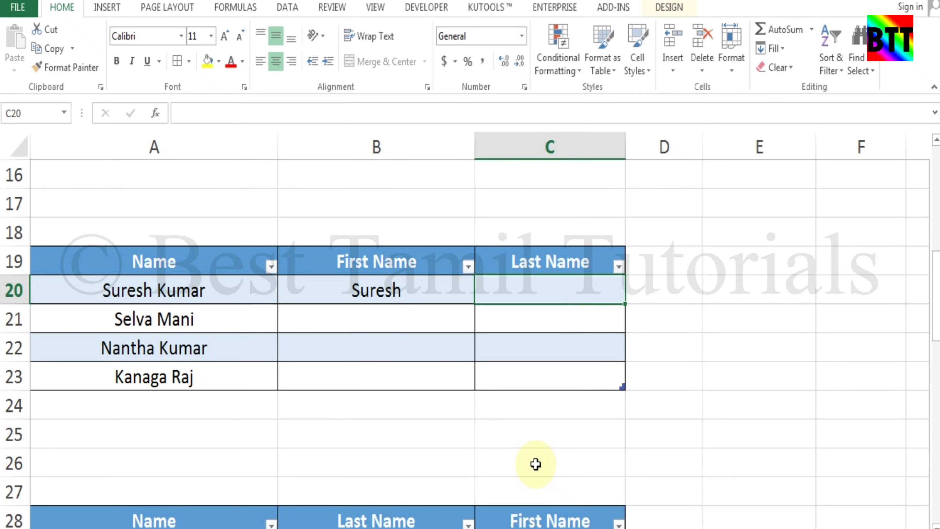
text(Kumar)
key(Return)
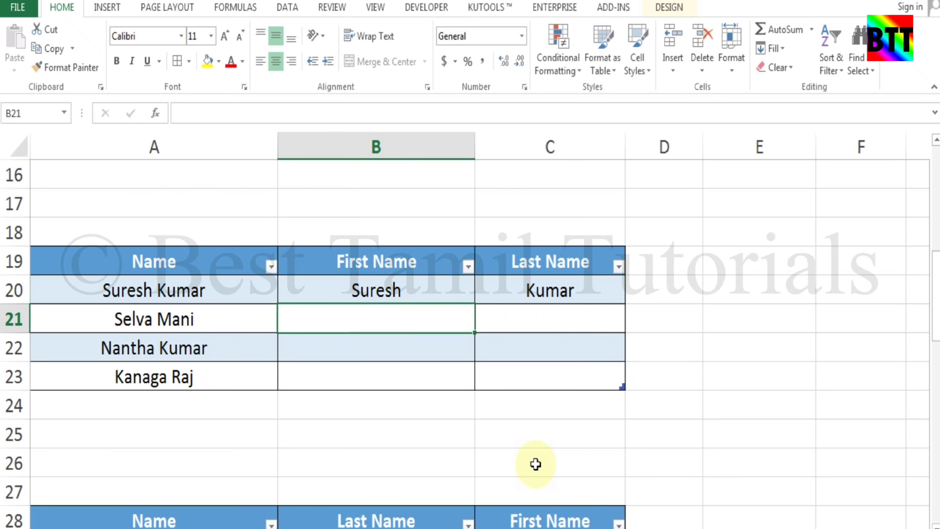
Flash Fill the remaining First Name and Last Name cells from B21 and C21.
key(ctrl+e)
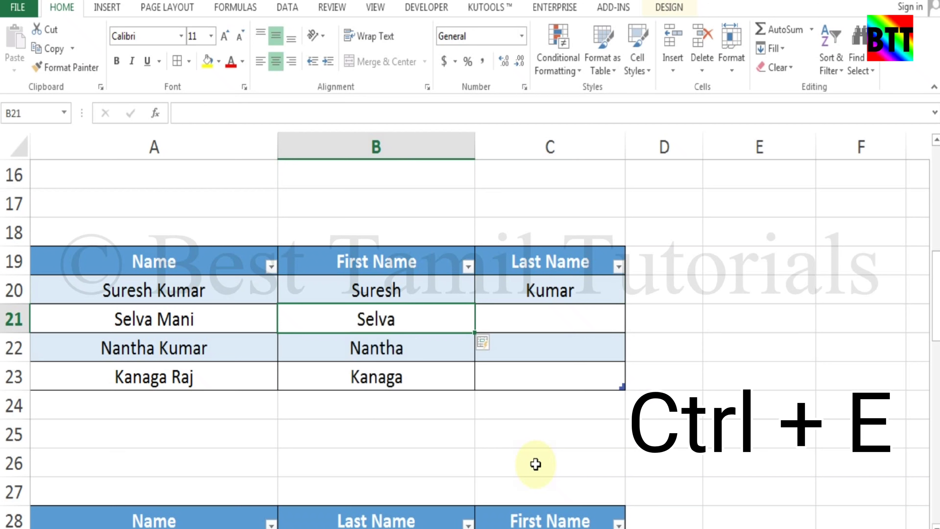
key(Tab)
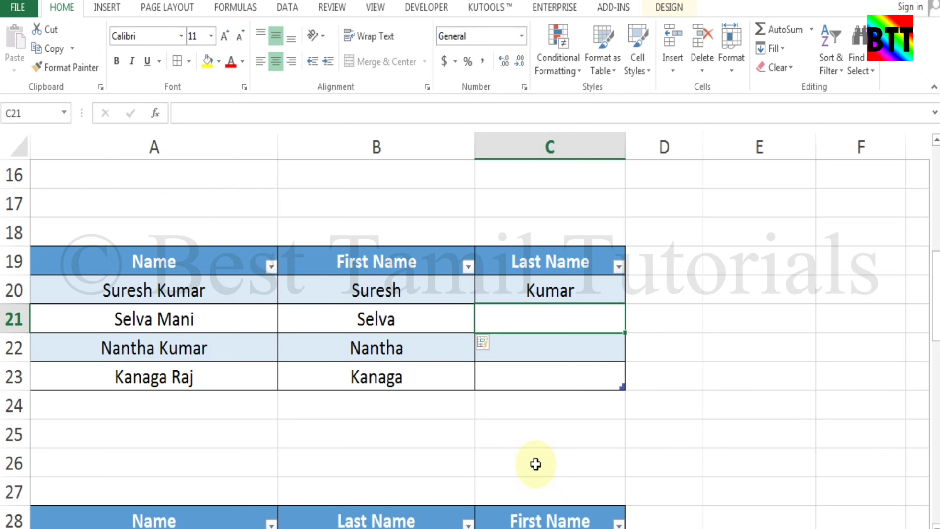
key(ctrl+e)
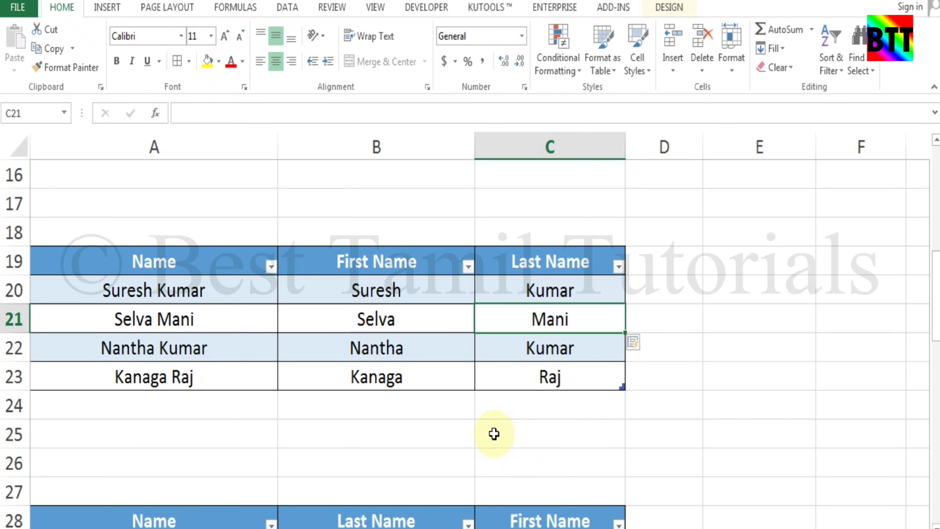
In the table starting at row 28, enter the last name from A29 in B29 and the first name in C29.
scroll(492, 430, down, 3)
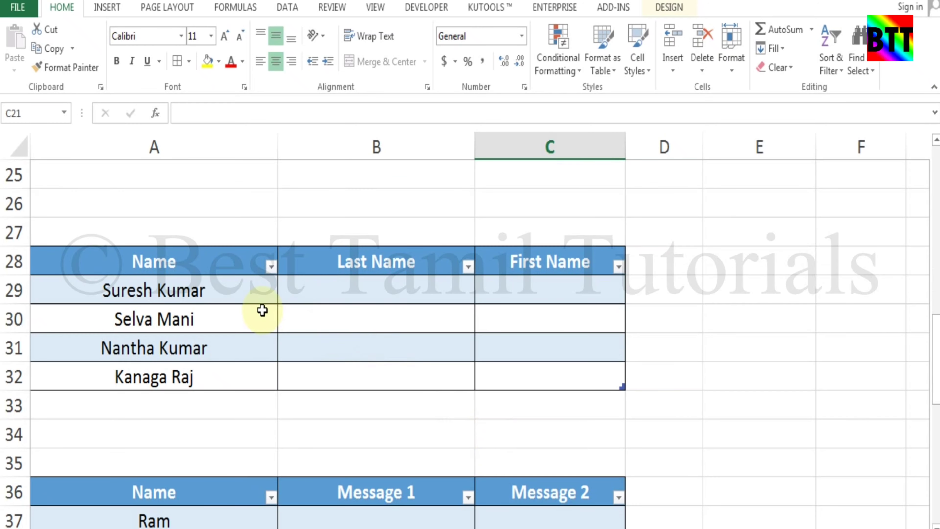
click(435, 297)
scroll(365, 341, up, 3)
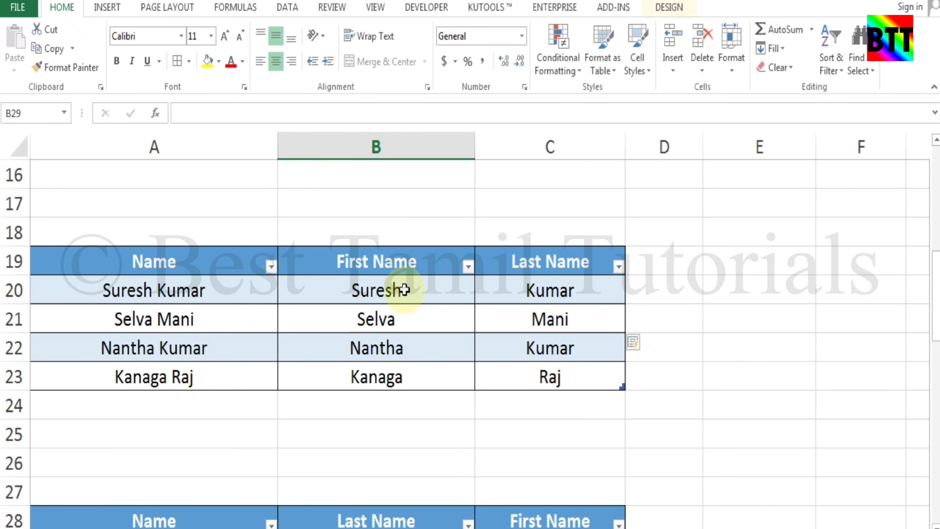
scroll(422, 399, down, 3)
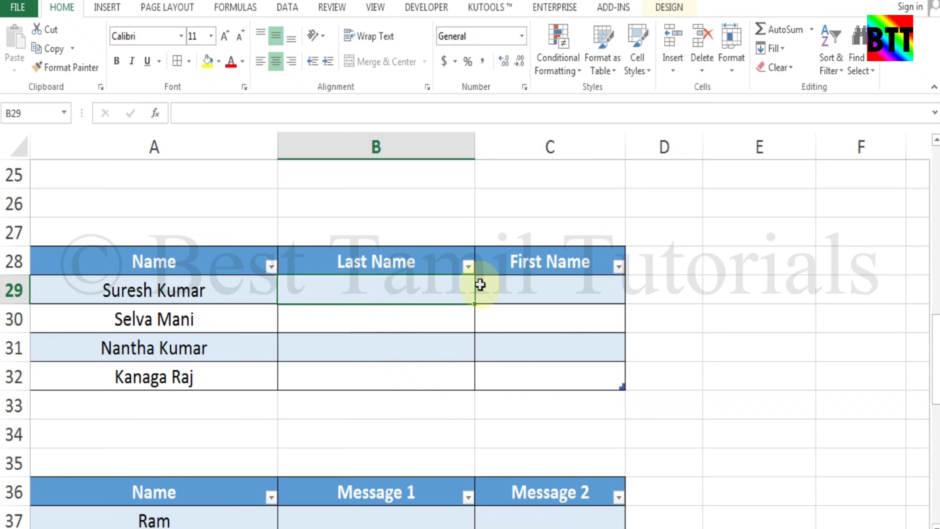
text(Kumar)
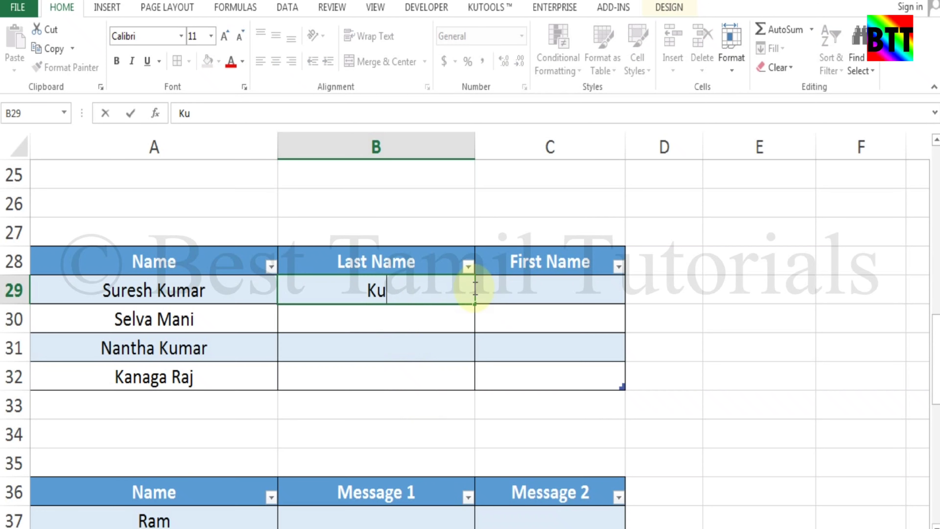
key(Return)
click(476, 290)
text(Suresh)
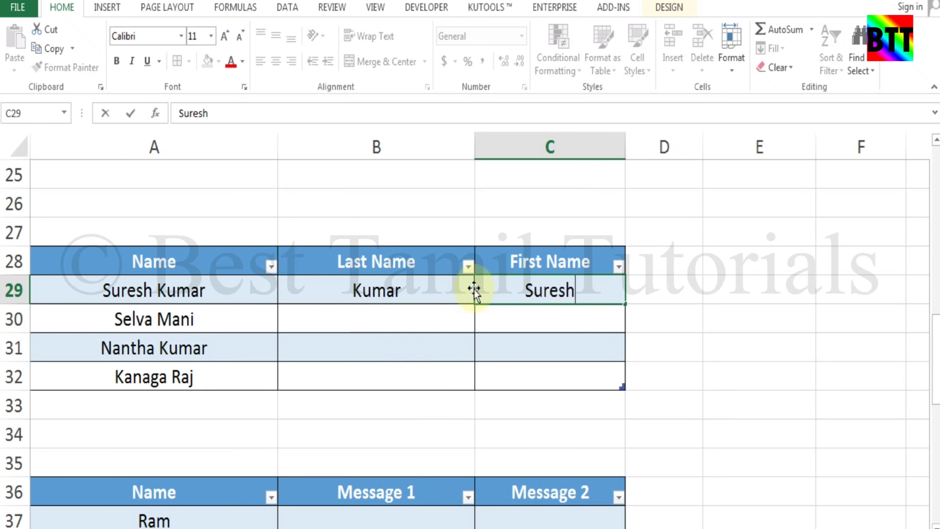
key(Return)
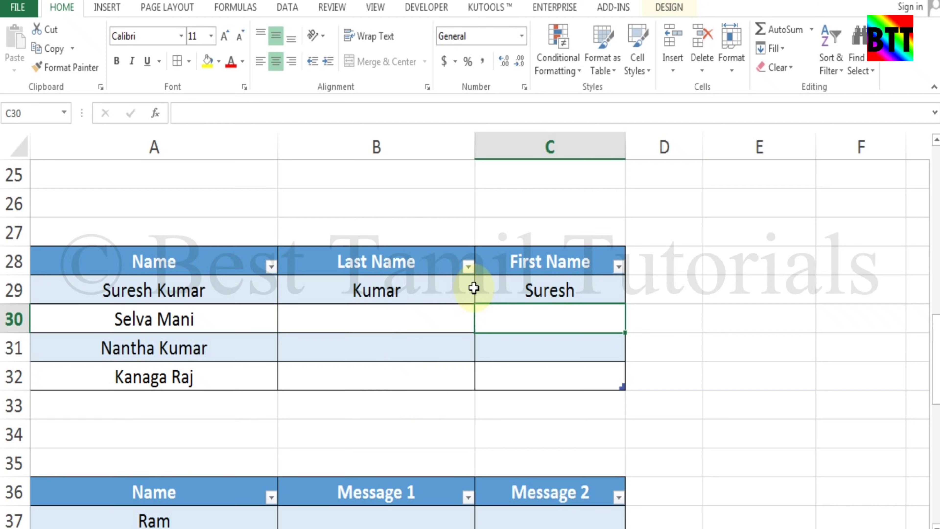
Flash Fill the remaining Last Name cells from B30 and the First Name cells from C30.
click(378, 316)
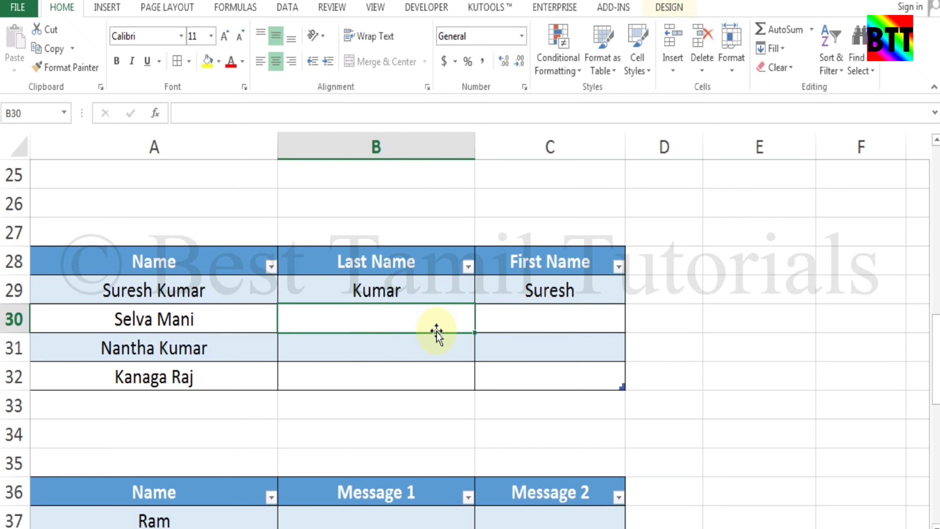
key(ctrl+e)
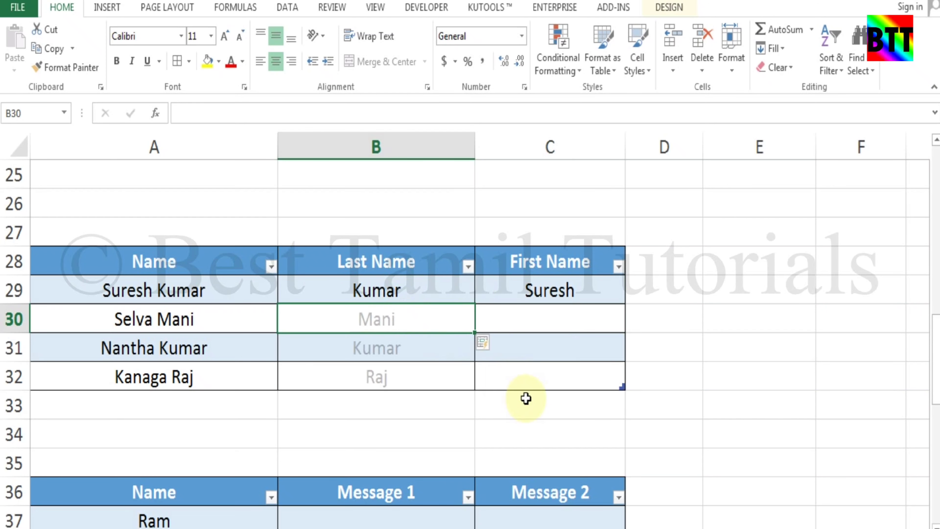
click(580, 313)
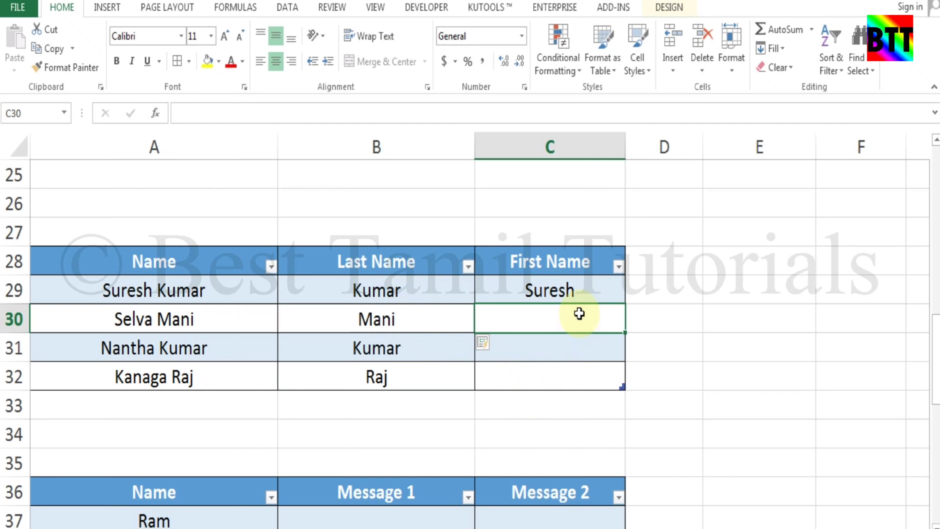
key(ctrl+e)
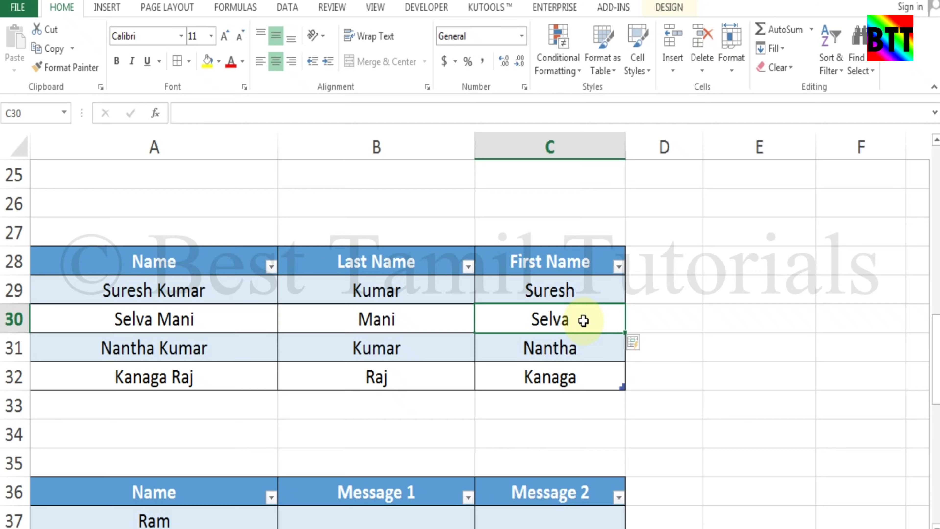
scroll(581, 320, up, 2)
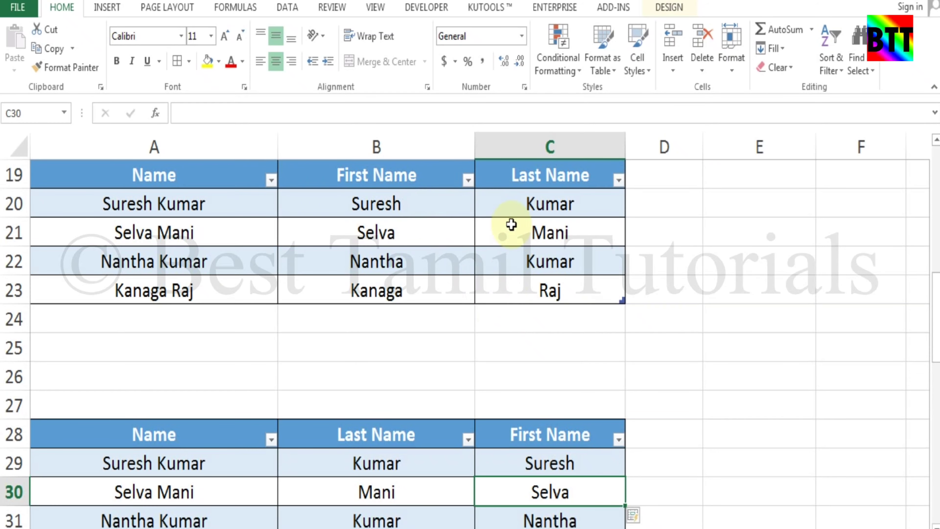
scroll(438, 422, down, 2)
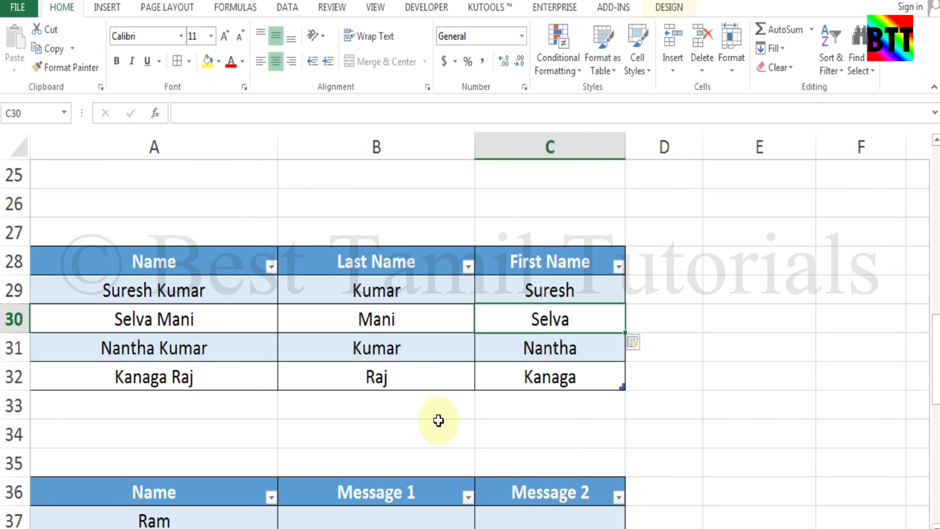
Enter an example greeting in B37 under Message 1: "Hi", the name from A37, then "Happy Birthday".
scroll(439, 421, down, 1)
scroll(439, 421, down, 2)
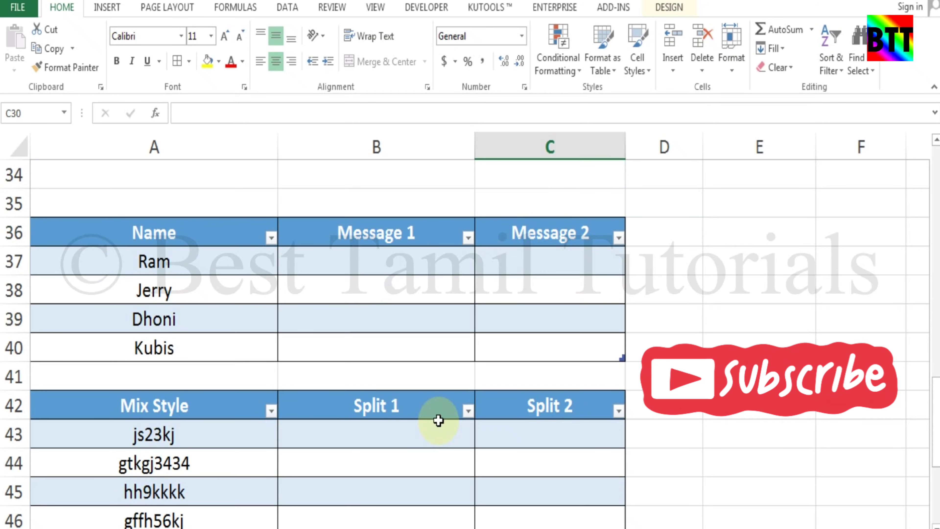
scroll(439, 421, up, 1)
click(405, 347)
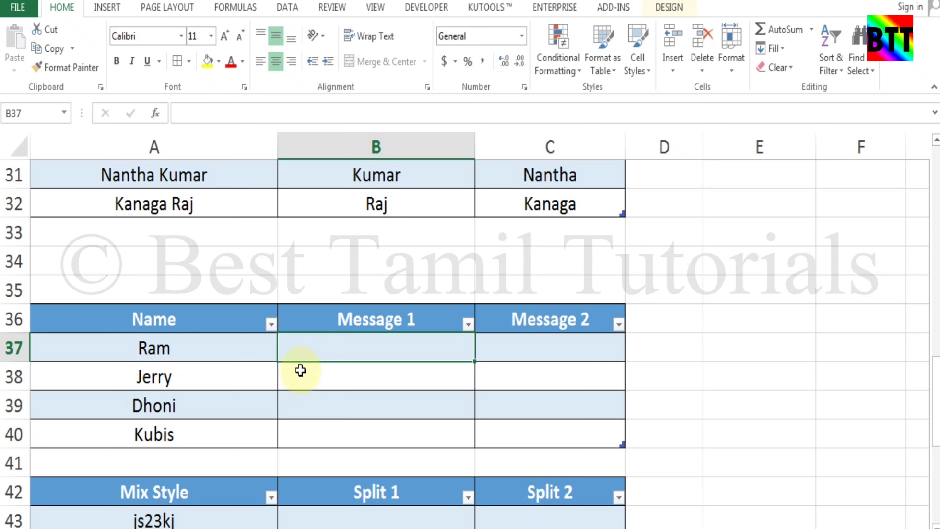
text(H)
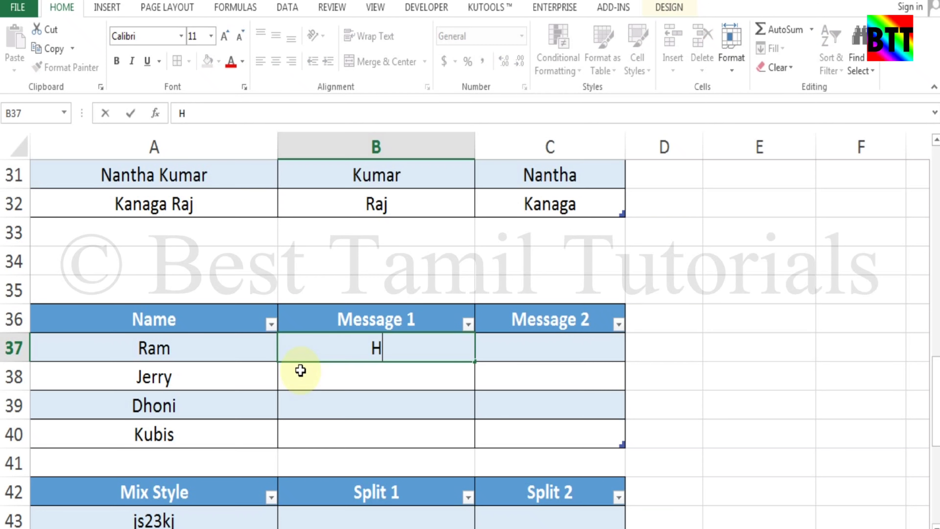
text(i Ra)
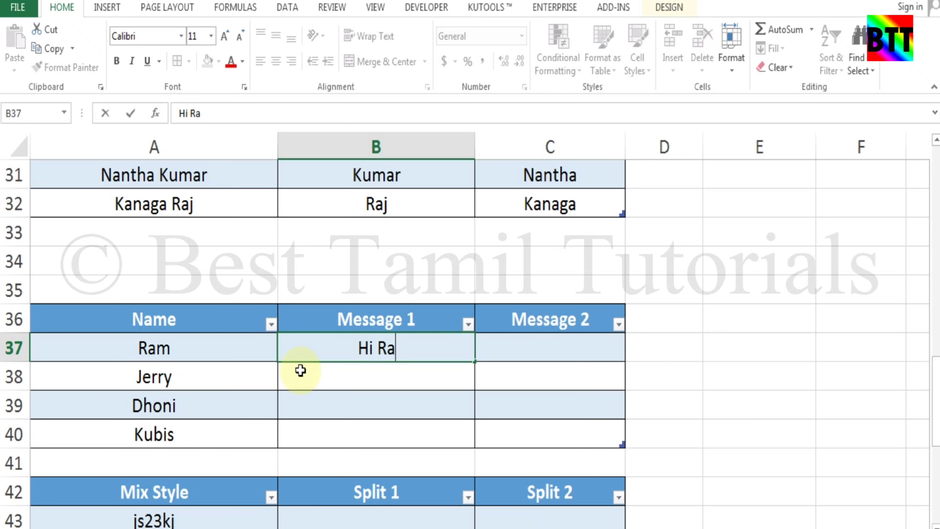
text(m Happt)
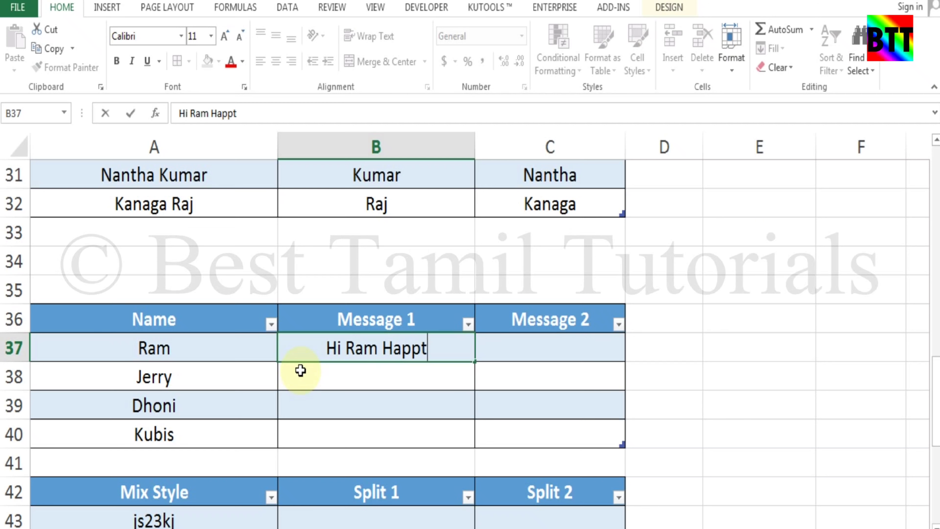
key(BackSpace)
text(y )
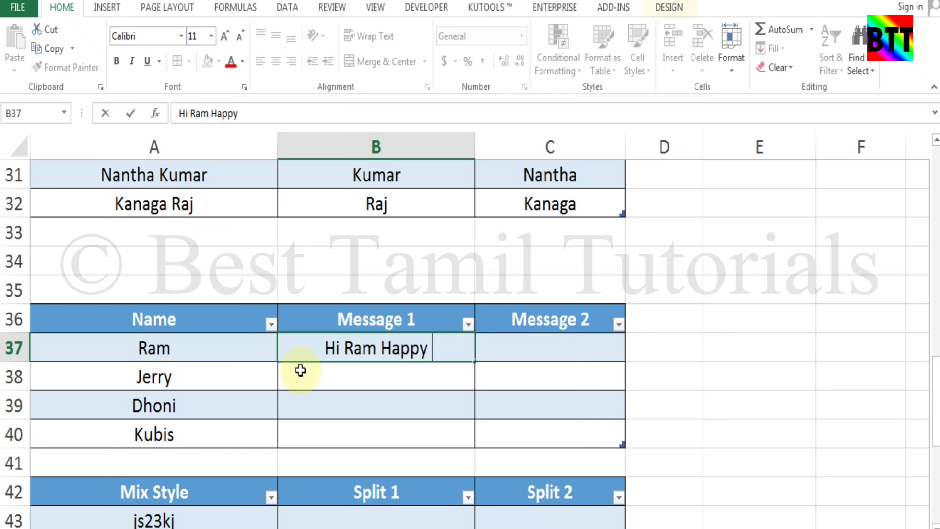
text(Birthday)
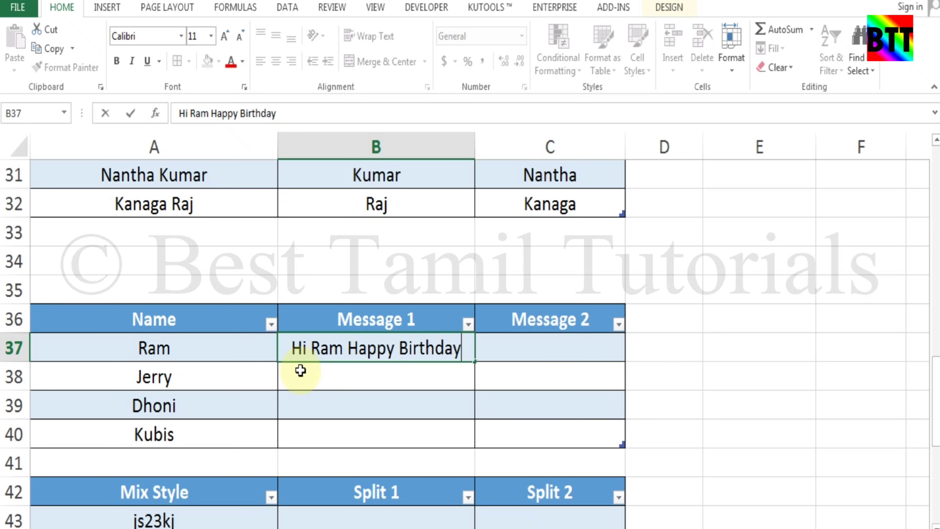
key(Return)
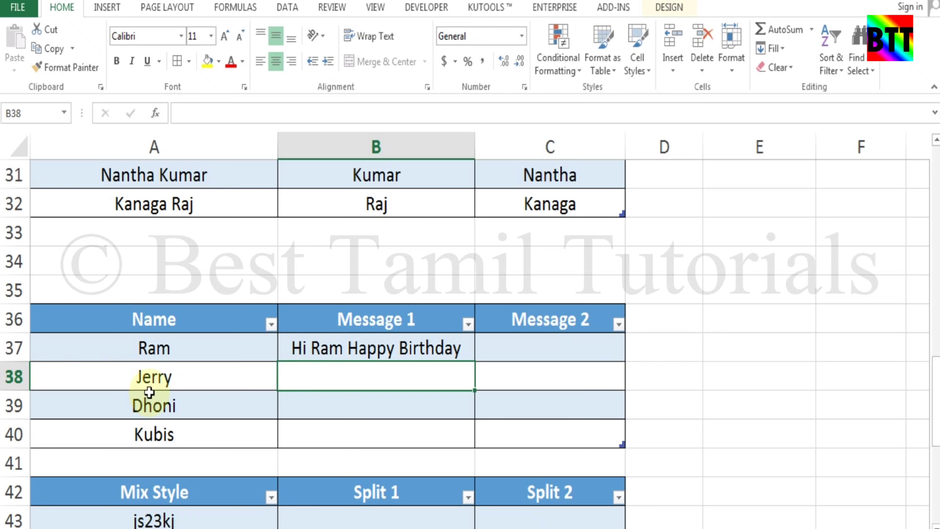
Flash Fill the remaining Message 1 cells from B38 using the greeting in B37 as the pattern.
drag(189, 352, 193, 435)
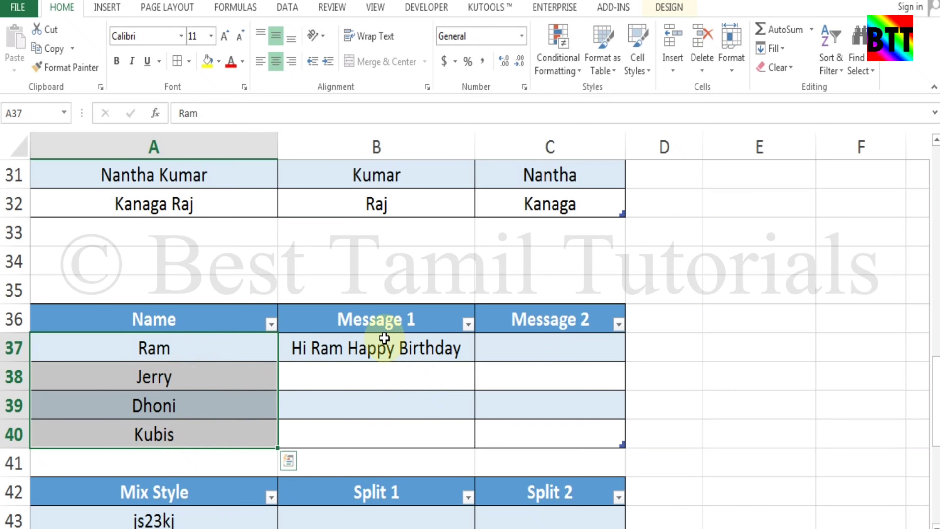
click(389, 345)
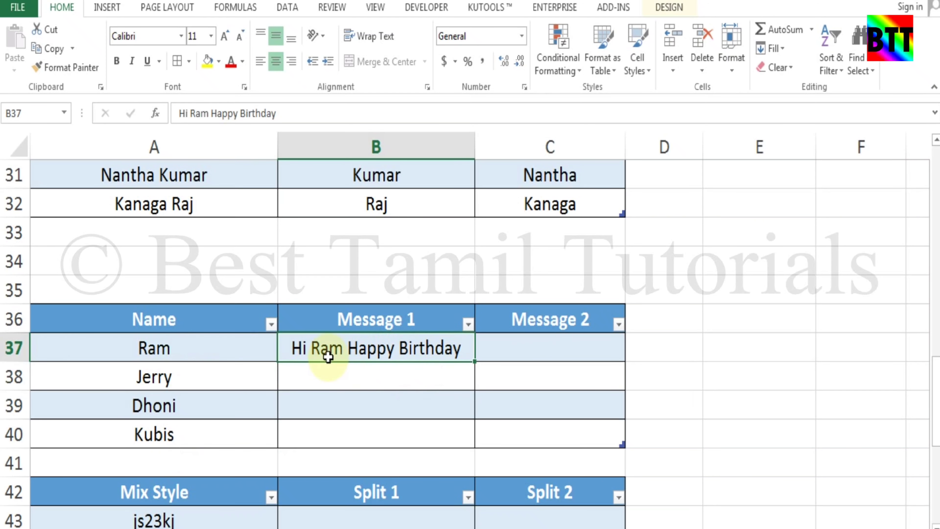
click(403, 380)
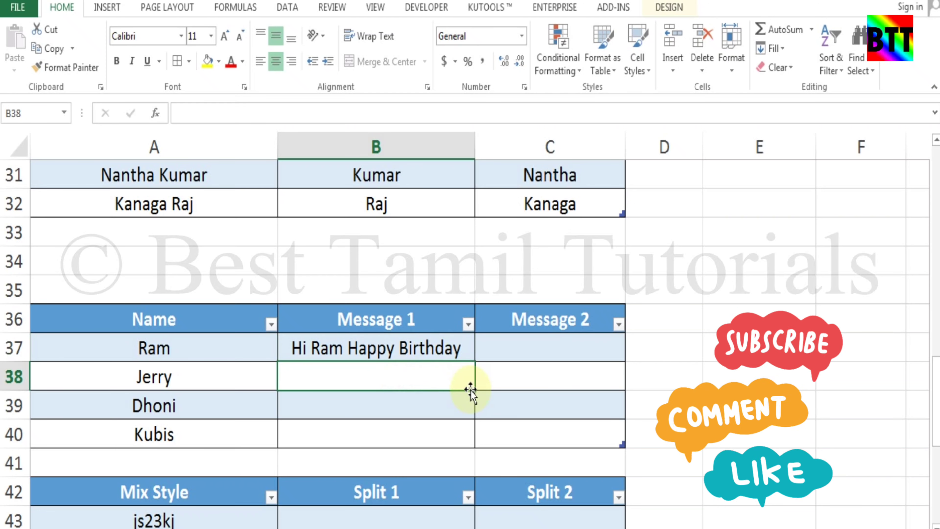
key(ctrl+e)
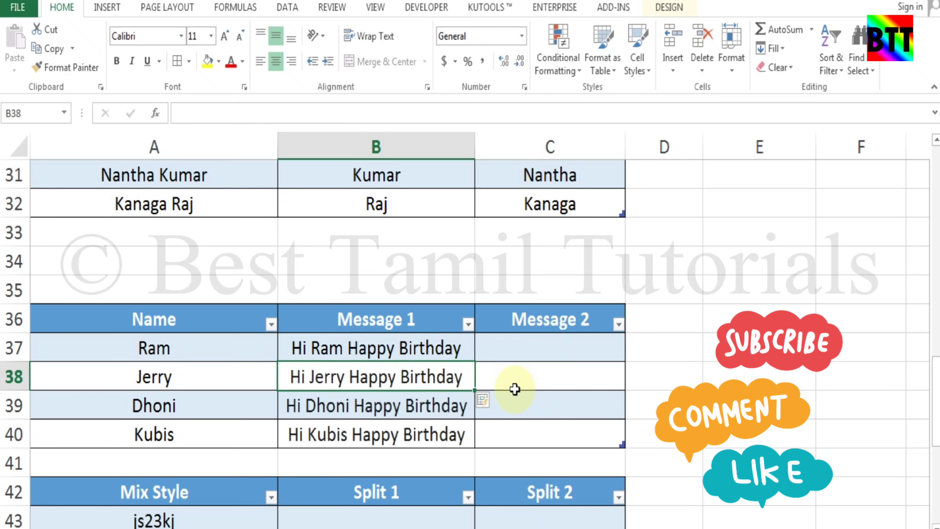
Enter "Hi Hello How Are You Where Are You" in C37 under Message 2.
click(545, 350)
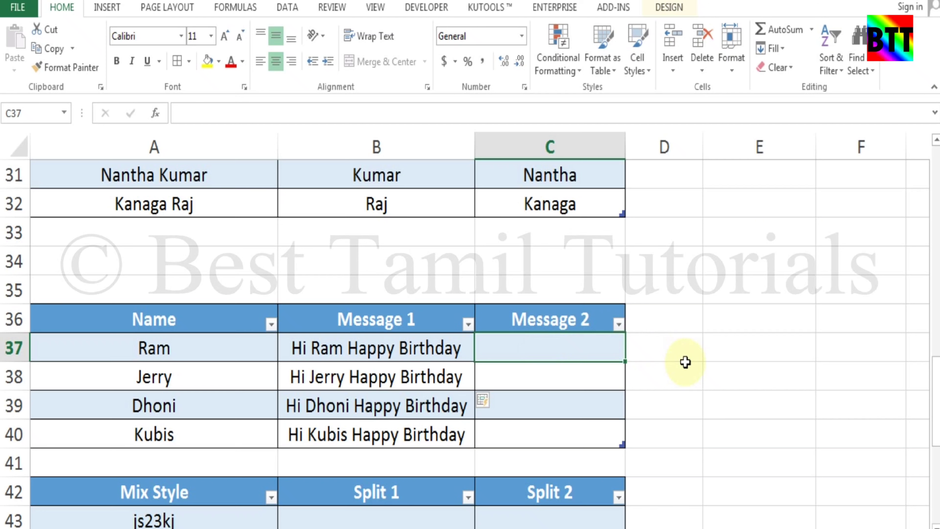
text(Hi Hello)
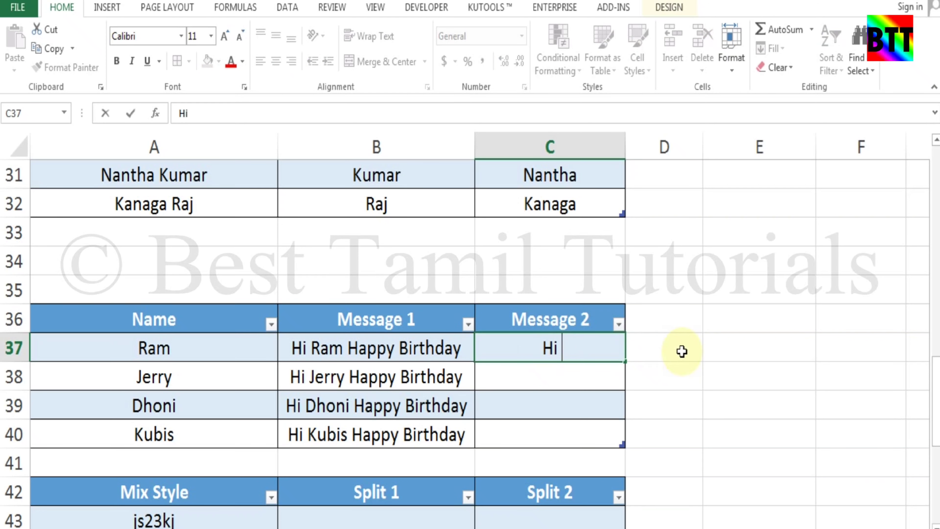
text( H)
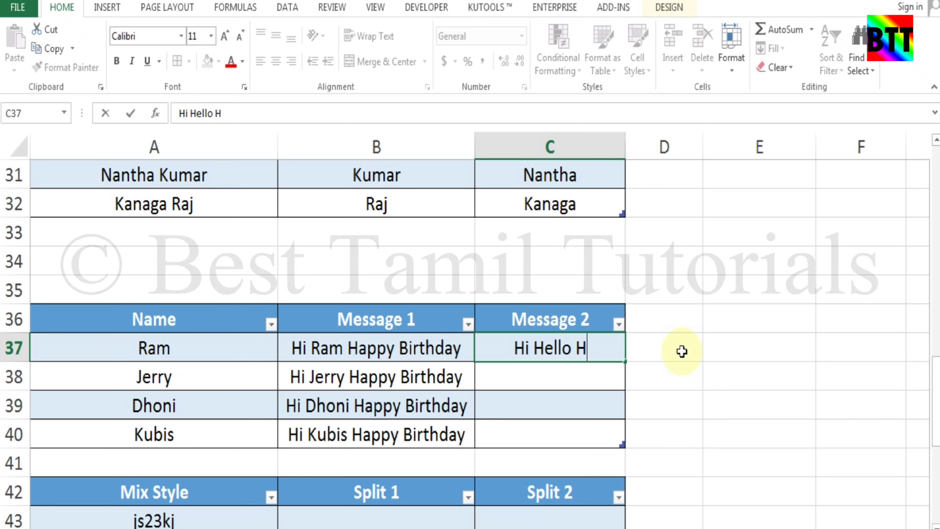
text(ow Are You)
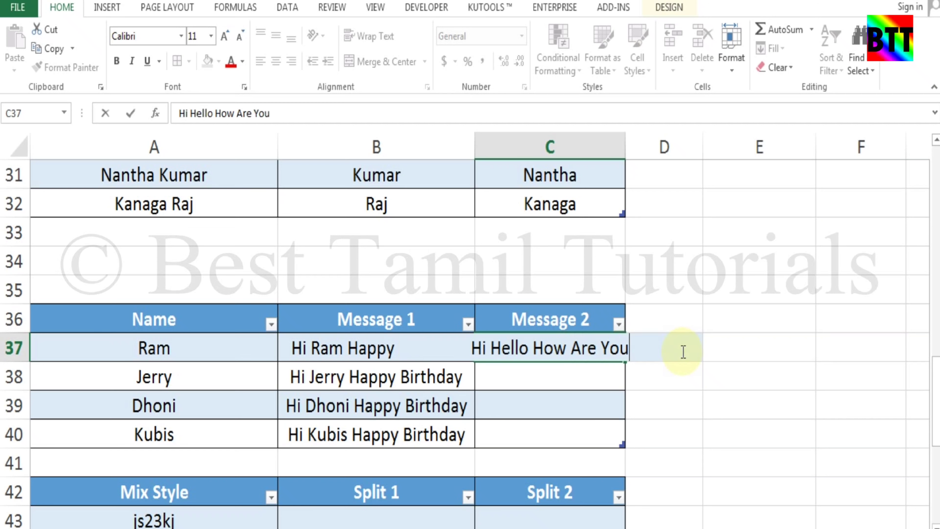
text( Where)
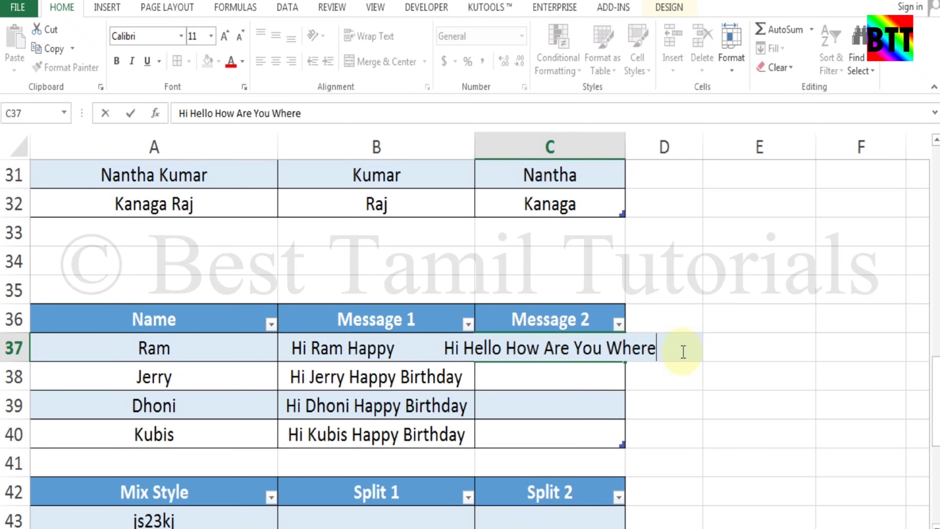
text( Are You)
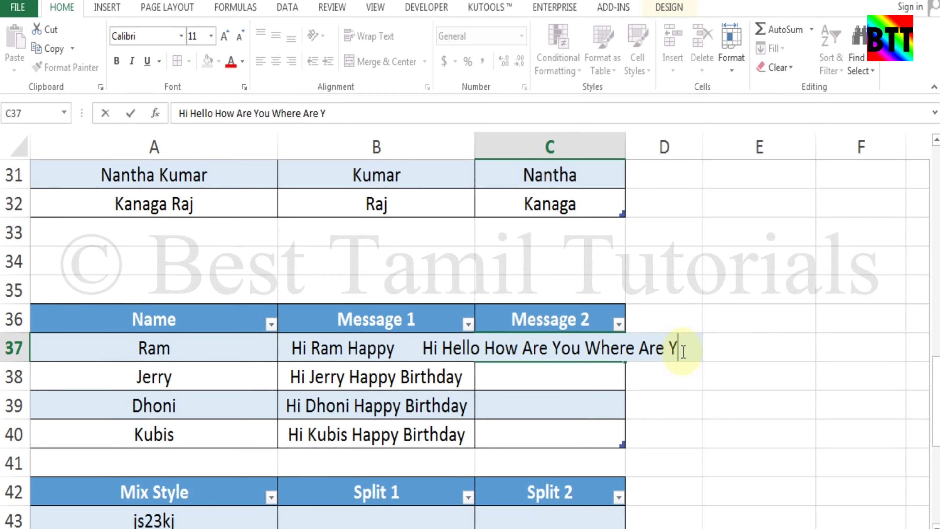
key(Return)
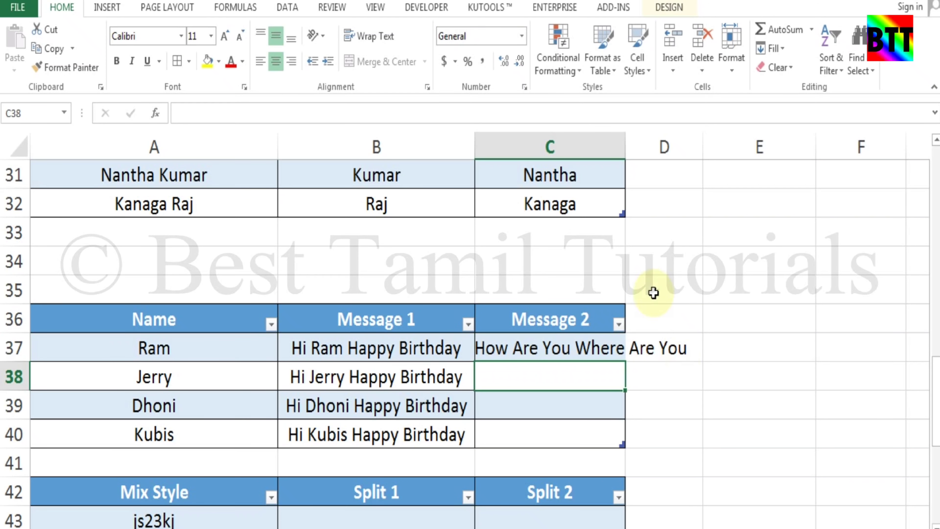
Fit column C's width to its contents and insert the name from A37 between "How Are You" and "Where Are You" in C37.
double_click(625, 148)
click(644, 348)
double_click(645, 349)
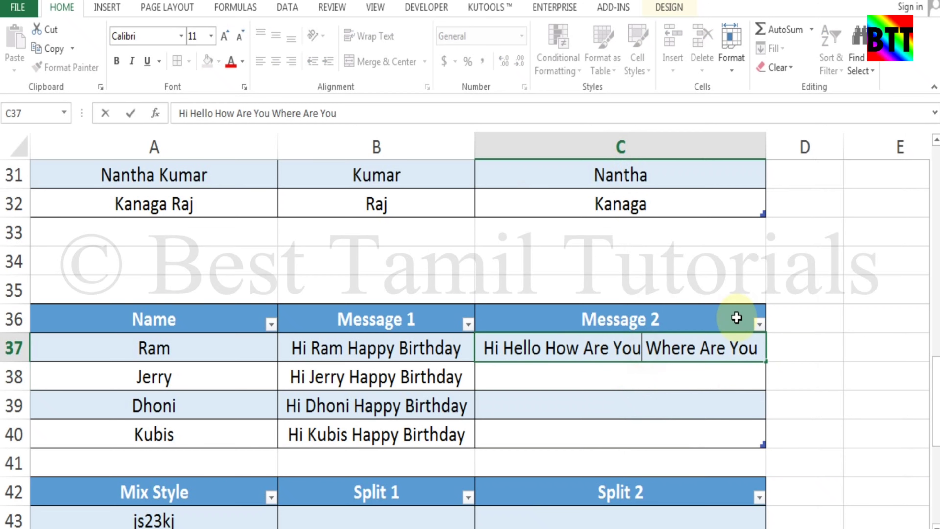
text(Ram)
key(Return)
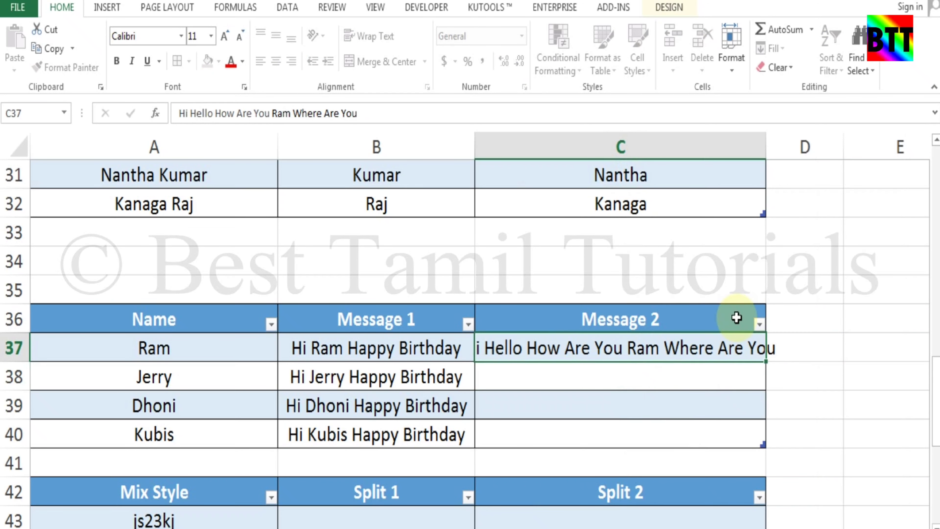
Refit column C's width to the longer message and Flash Fill the remaining Message 2 cells from C38.
double_click(767, 143)
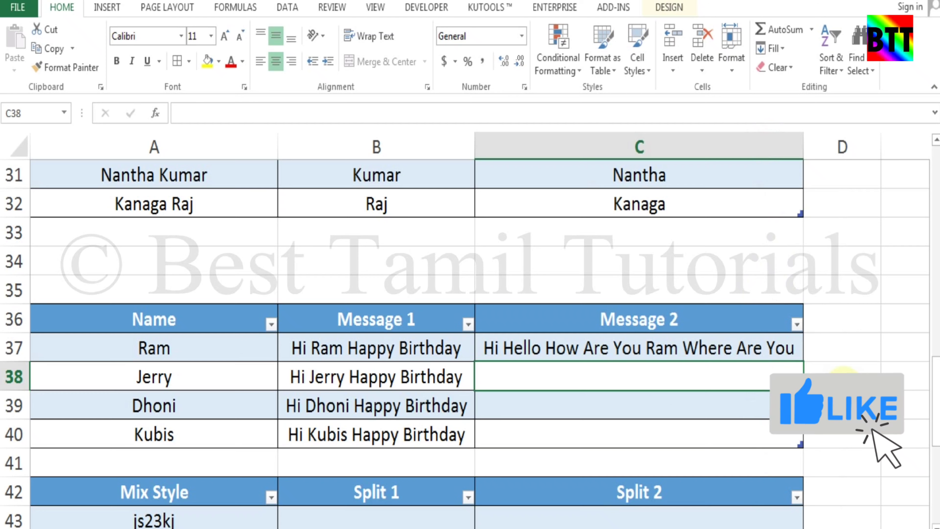
key(ctrl+e)
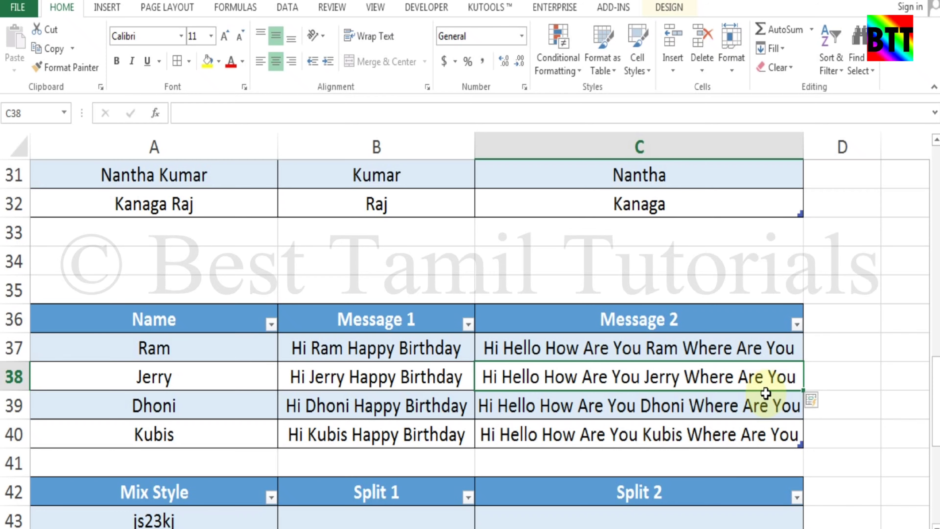
In the Mix Style table, enter the digits 23 in B43 and the letters jskj in C43 as split examples.
scroll(765, 393, down, 1)
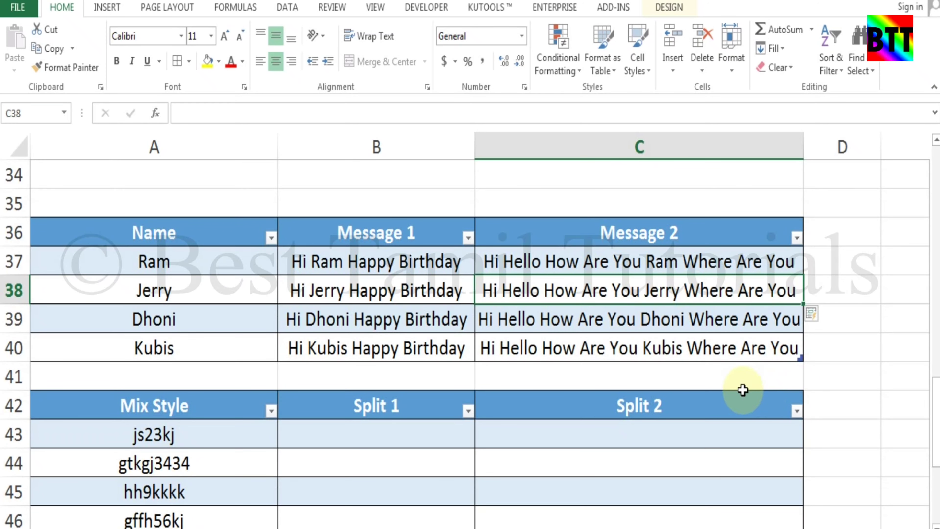
scroll(617, 378, down, 1)
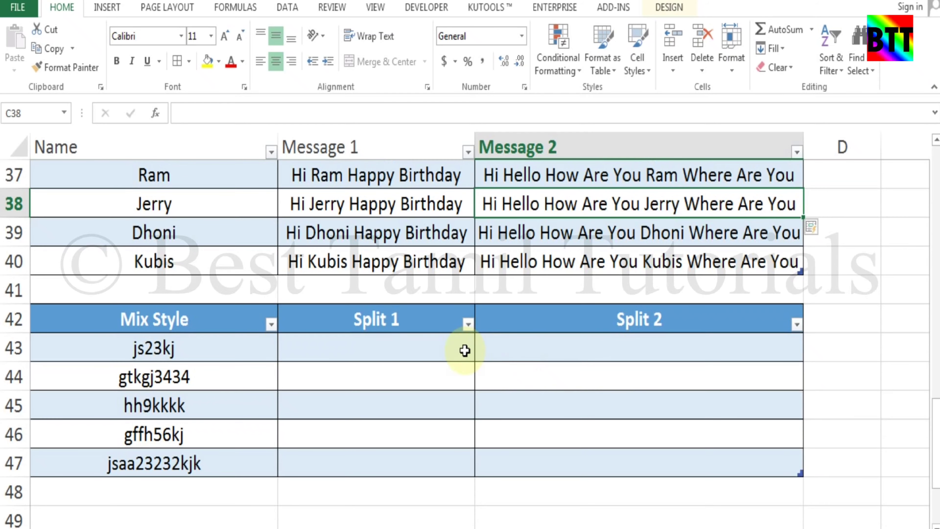
click(384, 350)
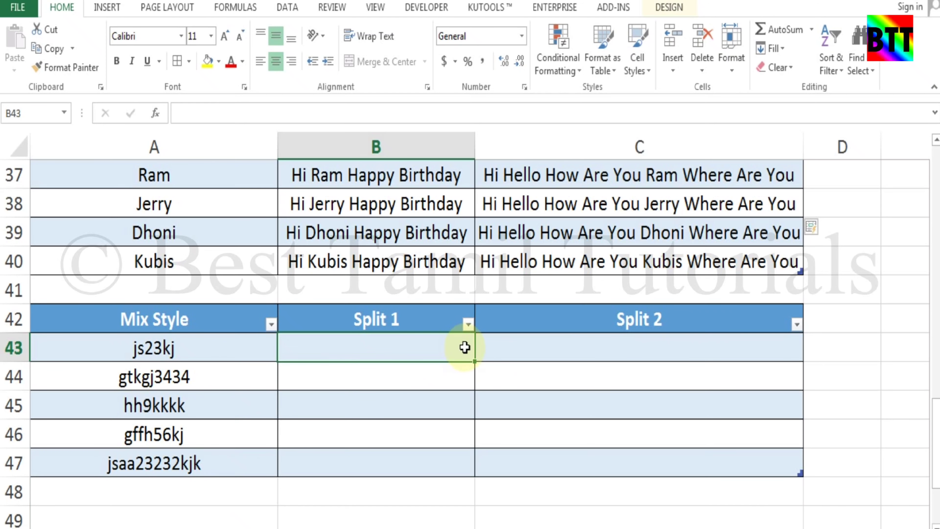
text(23)
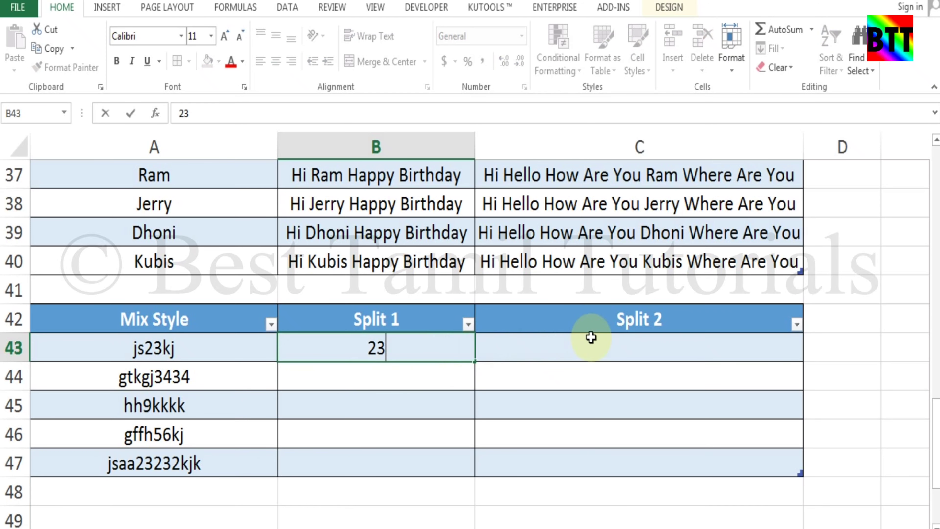
click(585, 338)
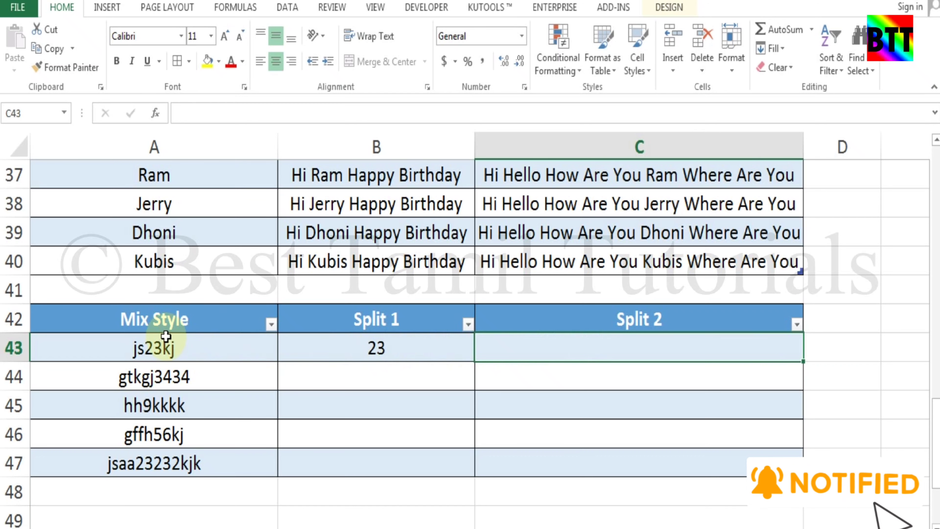
double_click(530, 341)
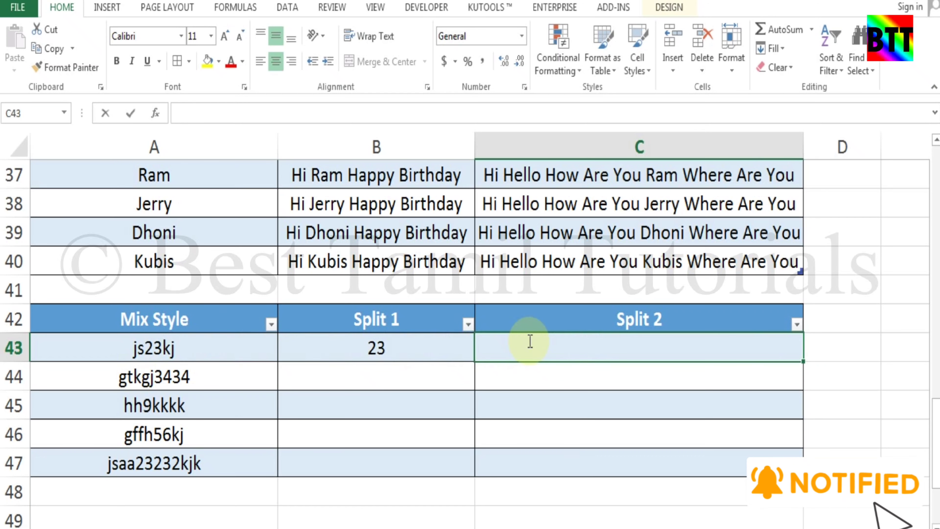
text(jskj)
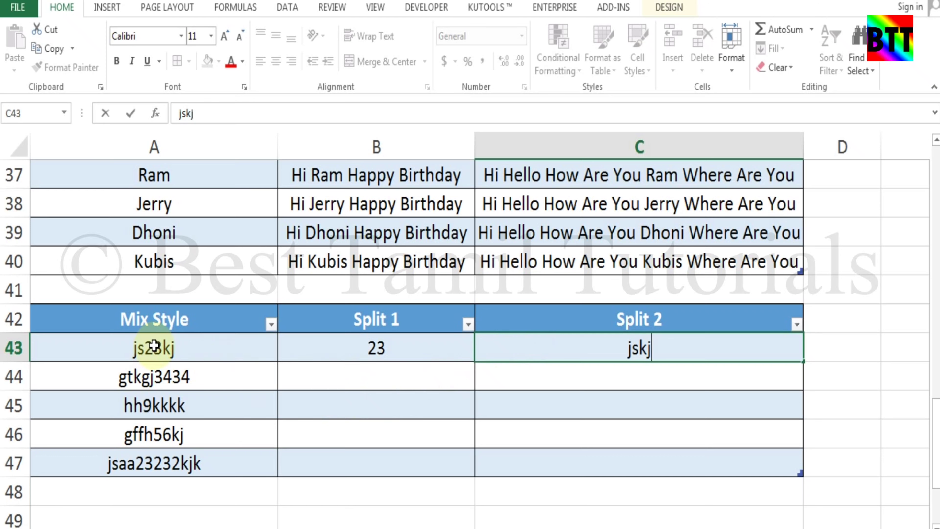
Flash Fill the remaining Split 1 cells from B44 and the Split 2 cells from C44.
click(448, 369)
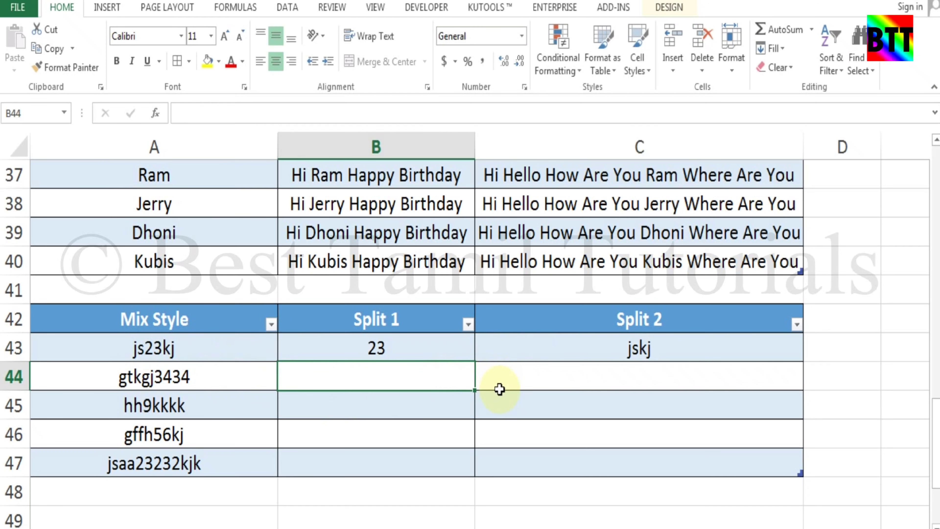
key(ctrl+e)
click(581, 375)
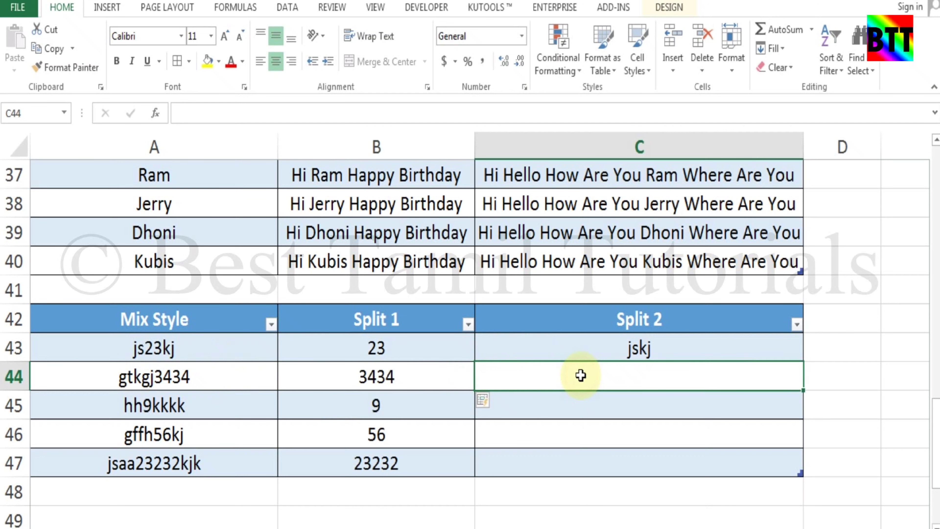
key(ctrl+e)
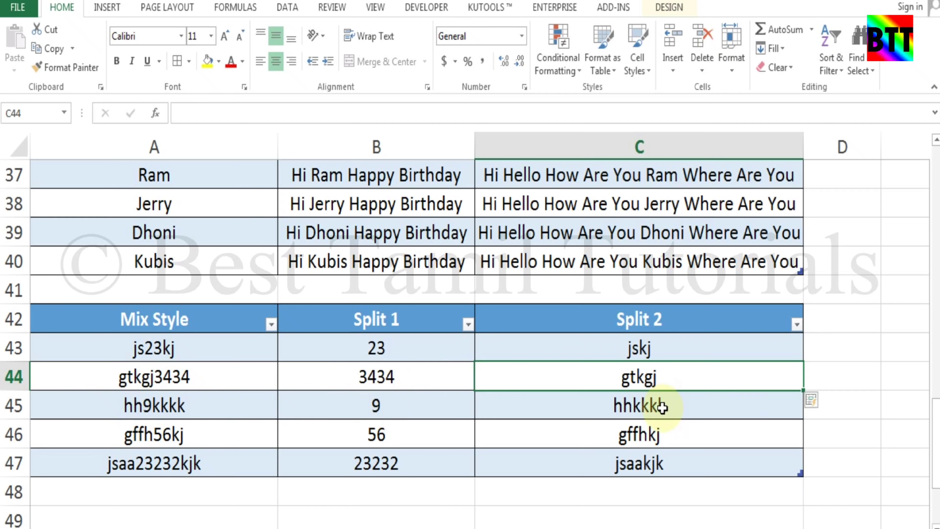
click(424, 437)
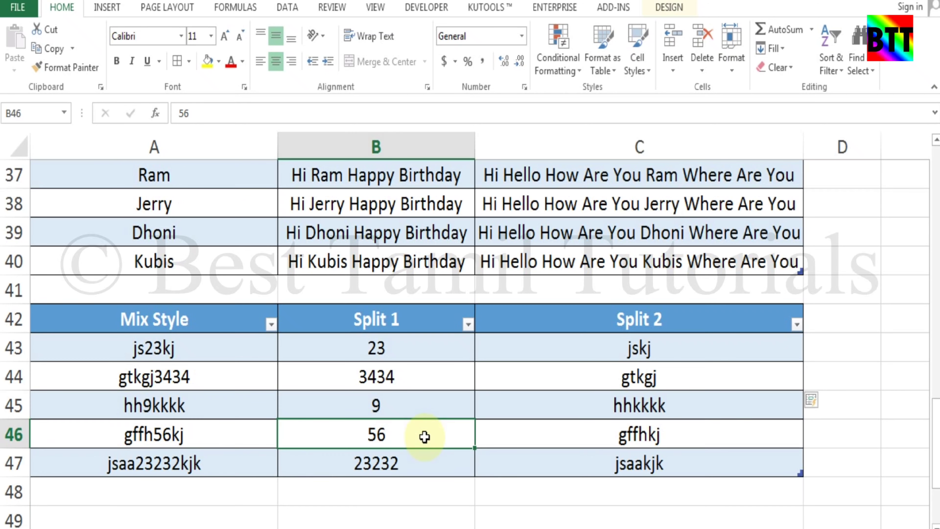